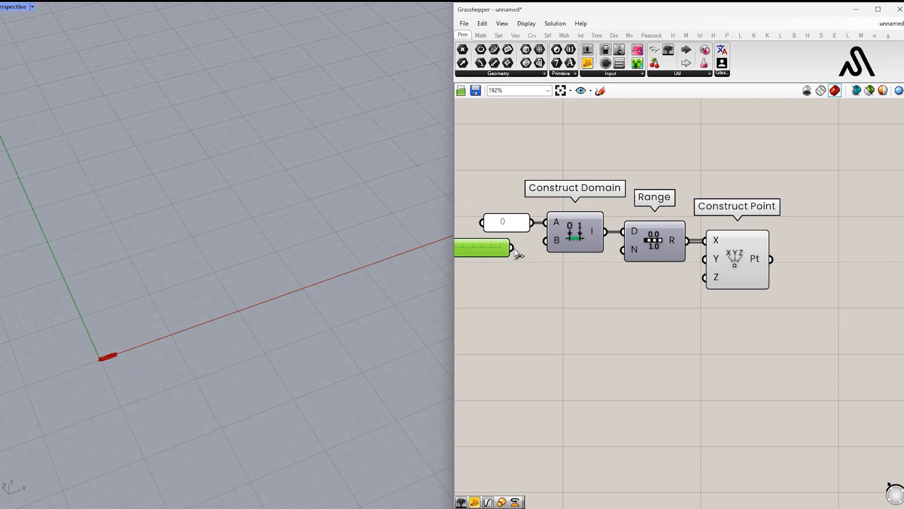
Step: Connect the 25 slider to Construct Domain's B input and a new slider set to 65 to Range's N input
left_click_drag(495, 252, 500, 244)
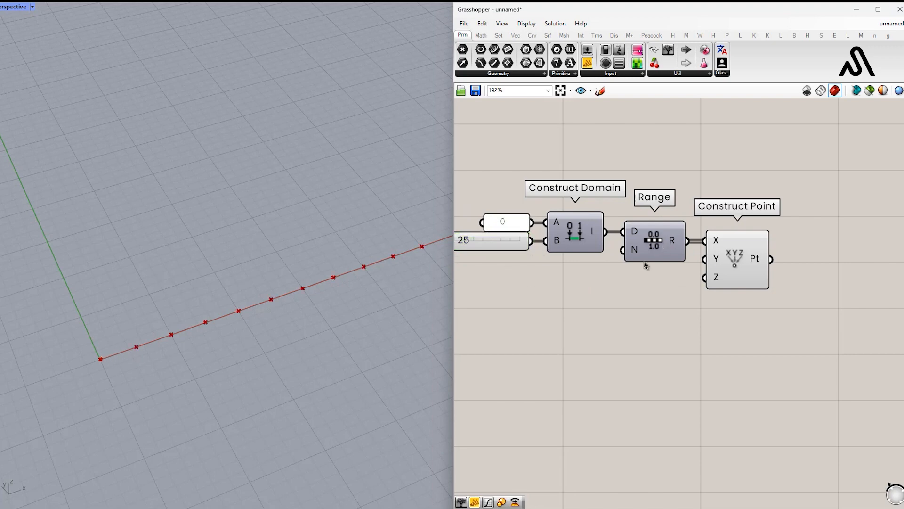
double_click(605, 293)
type("65")
key("Return")
left_click_drag(678, 293, 588, 294)
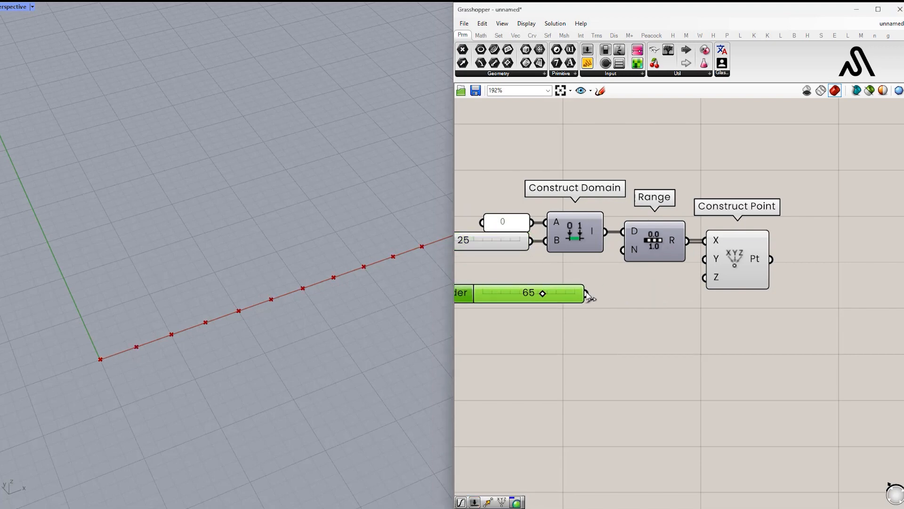
left_click_drag(618, 264, 621, 256)
Step: Wire Range into Construct Point's Y input and add a reduced-size Graph Mapper below the wires, fed by Range
left_click_drag(743, 251, 811, 254)
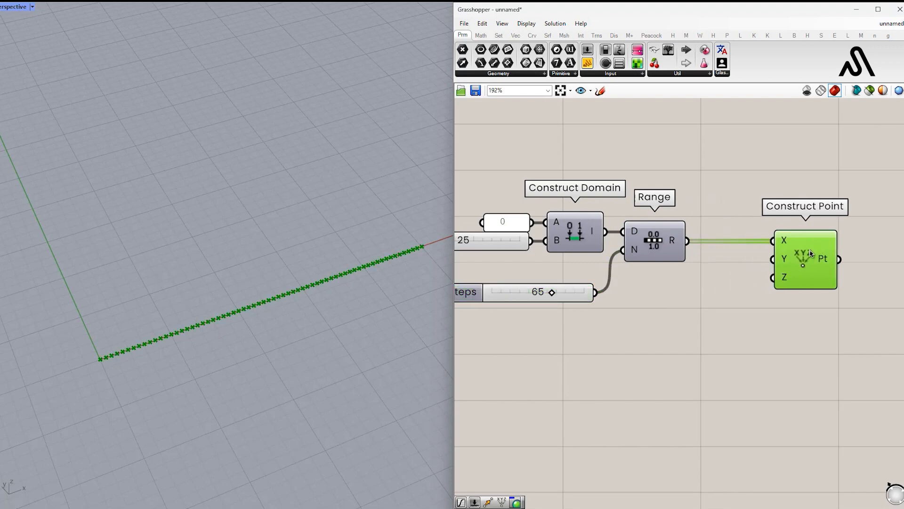
scroll(571, 259, "down", 3)
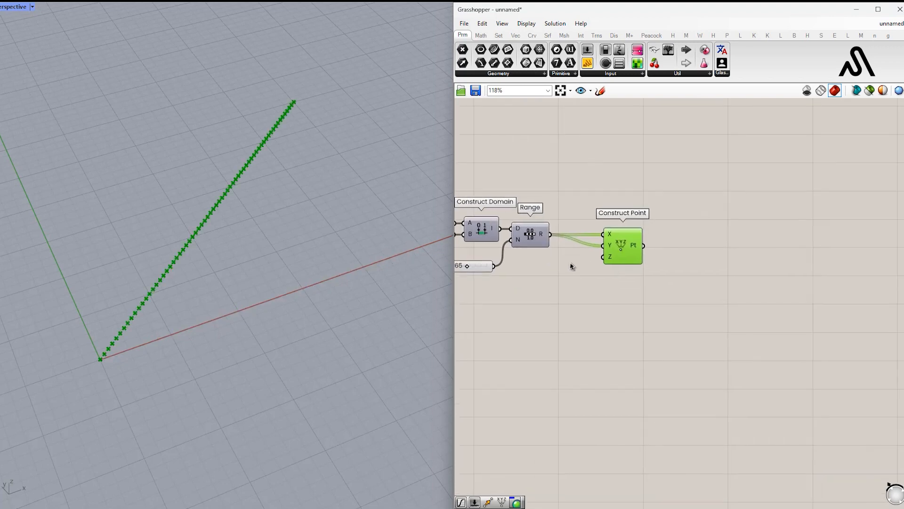
scroll(606, 268, "up", 5)
double_click(664, 277)
type("grap")
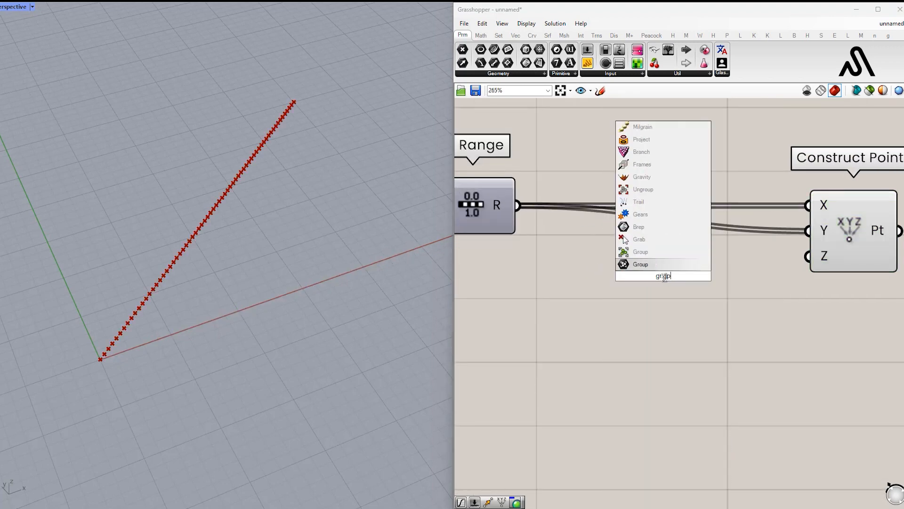
left_click(670, 227)
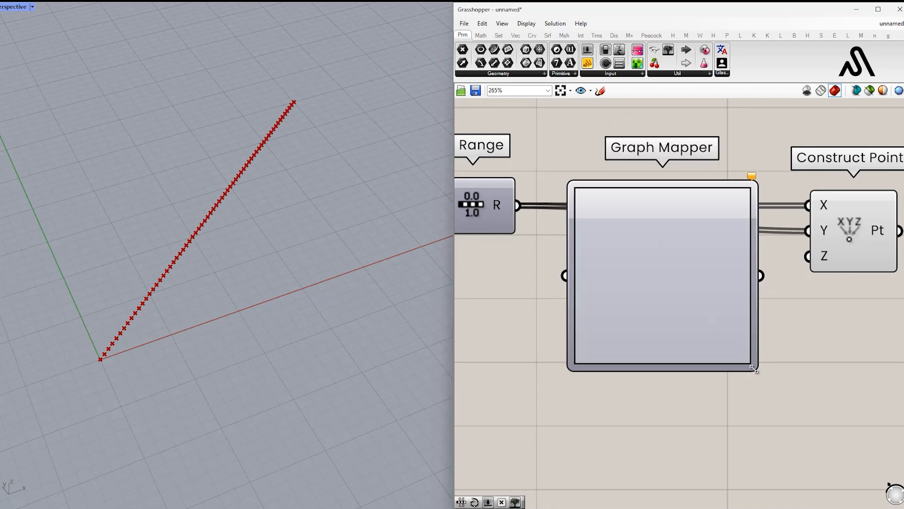
left_click_drag(754, 369, 690, 306)
left_click_drag(625, 230, 663, 312)
scroll(605, 329, "down", 3)
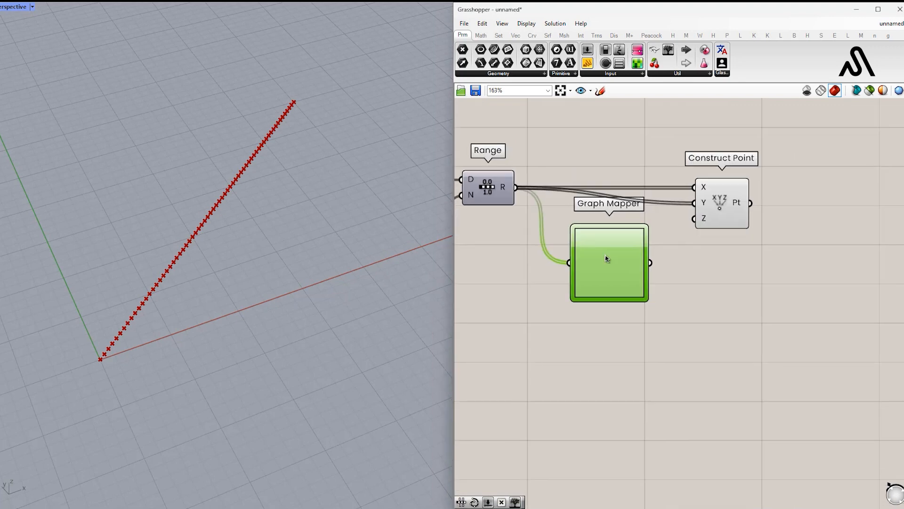
Step: Route the Graph Mapper's output into Construct Point's Y input and set its graph type to Sine
right_click(588, 271)
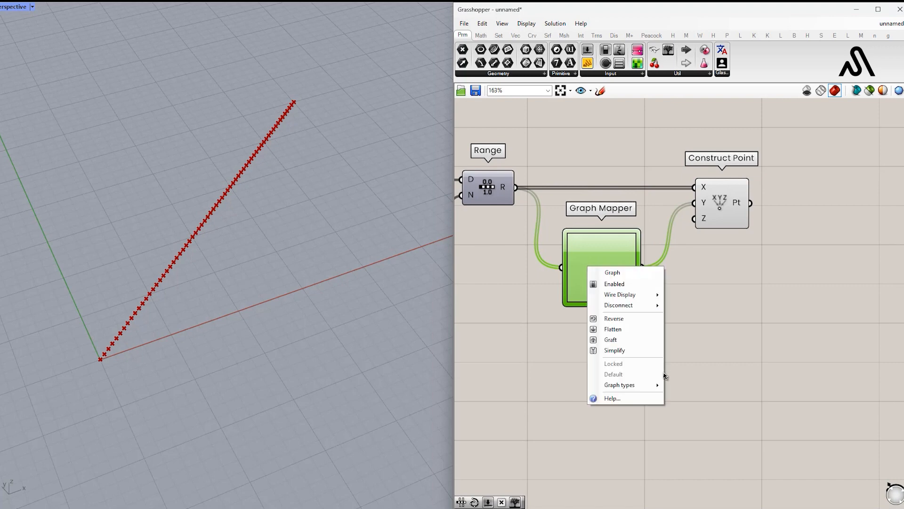
mouse_move(655, 385)
left_click(691, 493)
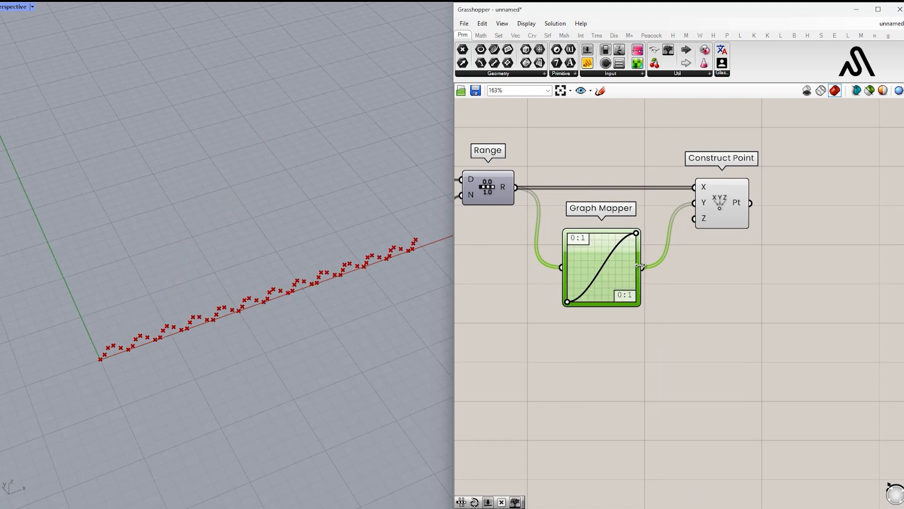
Step: Set the Graph Mapper's X and Y domains to 0 to 25 and reshape the sine graph into a low, repeating wave
scroll(741, 268, "up", 3)
double_click(681, 242)
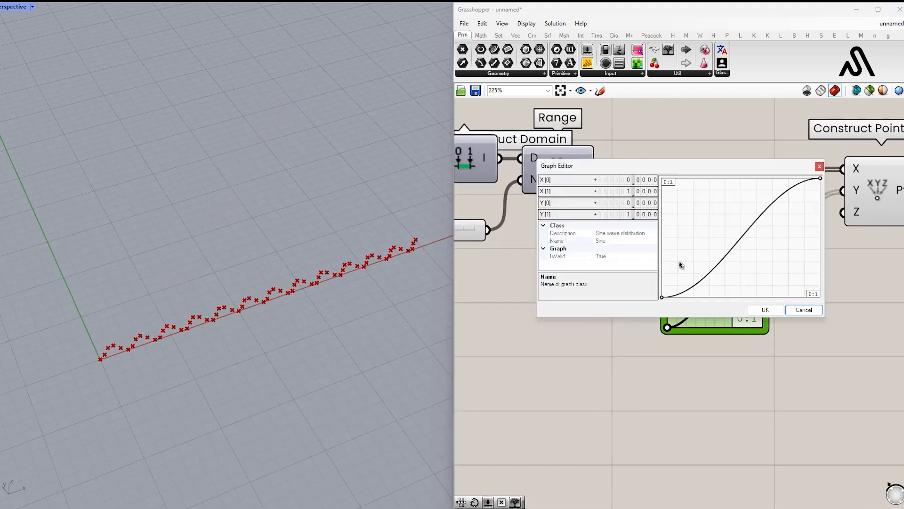
double_click(631, 215)
left_click(765, 309)
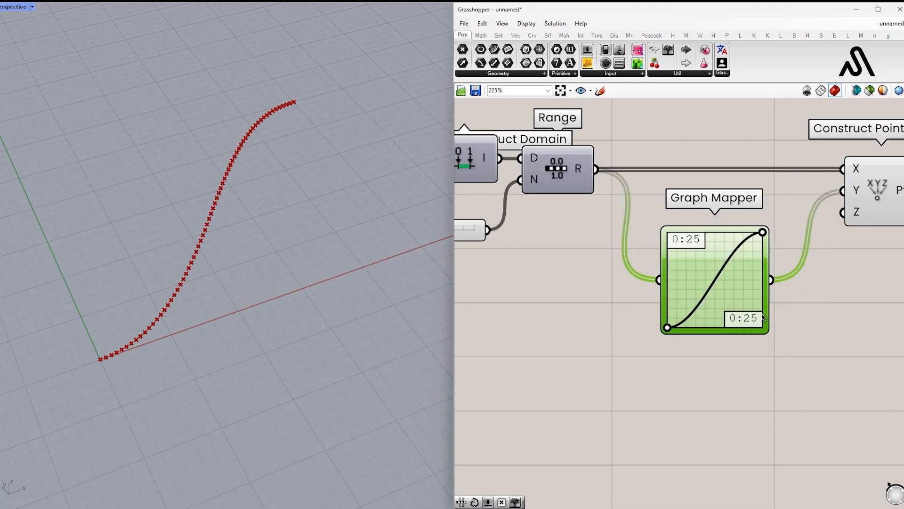
right_click_drag(747, 283, 696, 284)
left_click_drag(714, 237, 657, 324)
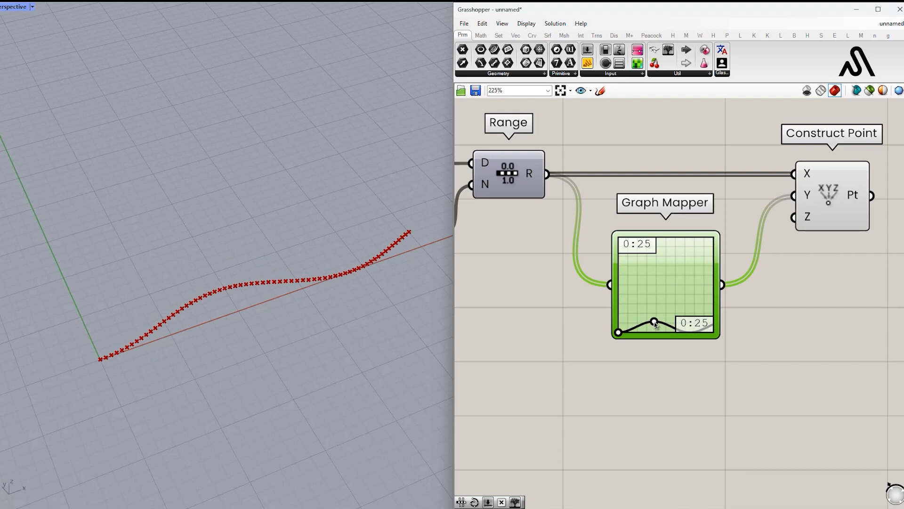
Step: Add an Interpolate component and connect Construct Point's points to its V input
scroll(648, 319, "down", 4)
right_click_drag(805, 257, 676, 265)
scroll(676, 264, "up", 3)
double_click(673, 262)
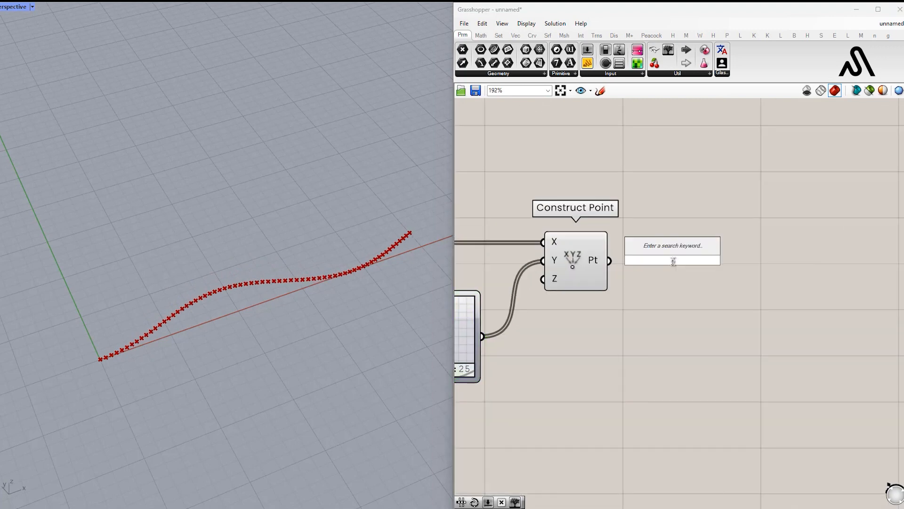
type("interpola")
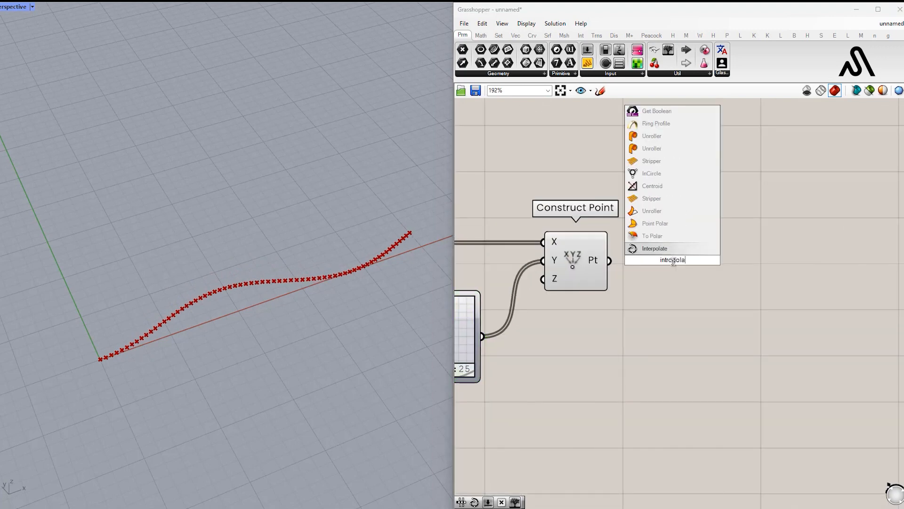
left_click(695, 248)
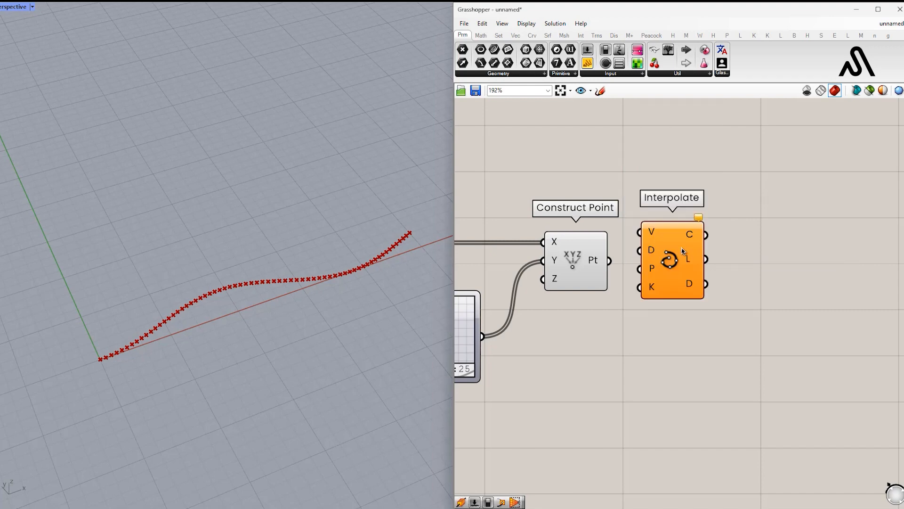
left_click_drag(649, 255, 654, 256)
mouse_move(695, 259)
left_mouse_down()
mouse_move(748, 264)
mouse_move(702, 274)
left_mouse_up()
Step: Hide the preview of the Construct Point component
left_click(585, 254)
middle_click(585, 253)
left_click(607, 222)
left_click(692, 206)
Step: Add a Perp Frames component, connect Interpolate's curve to its C input and move it further from Interpolate
right_click_drag(735, 266, 551, 245)
double_click(685, 265)
type("perp")
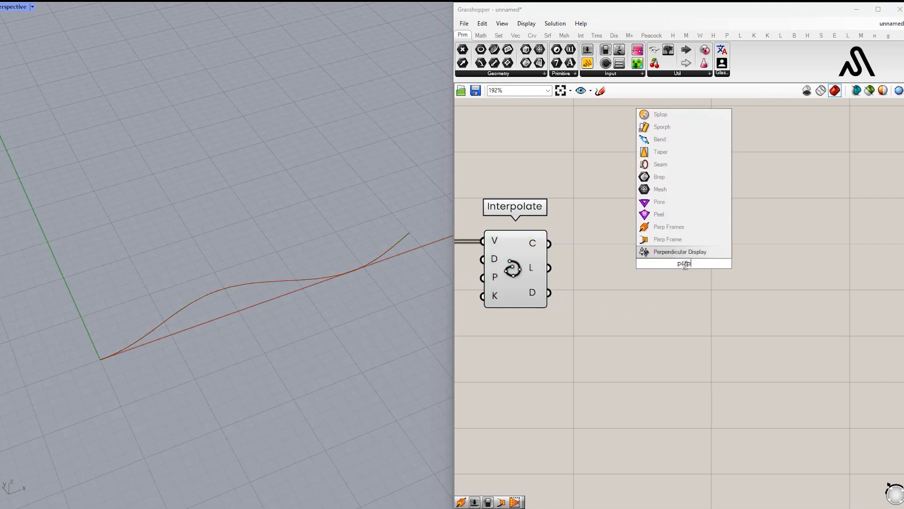
type(" frames")
key("Return")
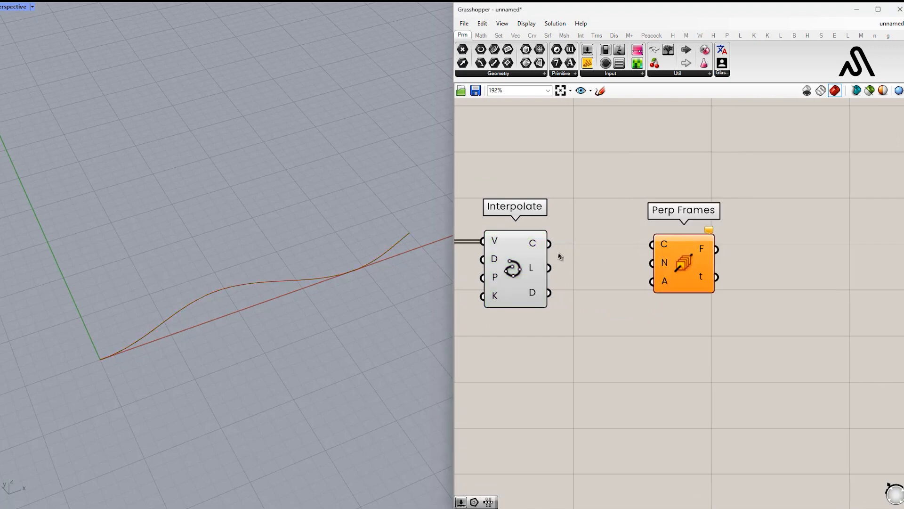
left_click_drag(625, 246, 653, 245)
left_click_drag(685, 251, 795, 250)
Step: Add a slider set to 99 and connect it to Perp Frames' N input
double_click(652, 301)
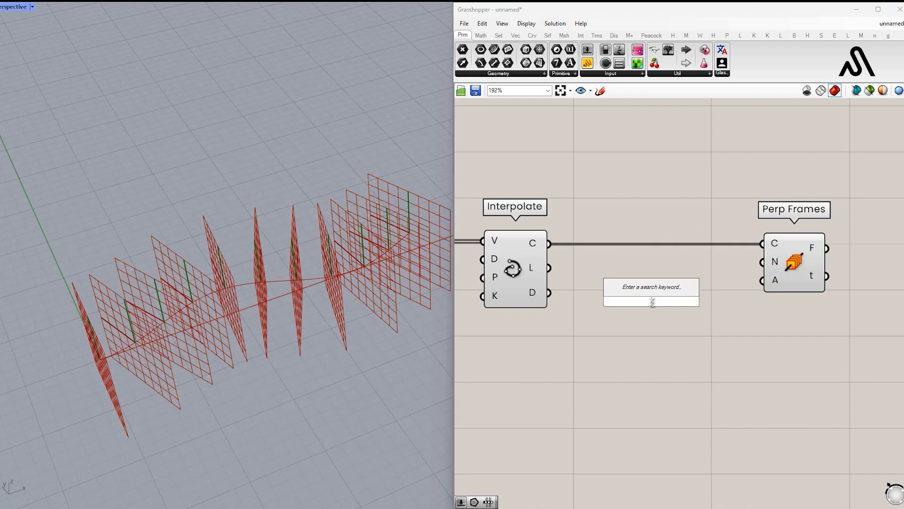
type("99")
key("Return")
left_click_drag(666, 305, 489, 334)
left_click_drag(548, 330, 638, 265)
scroll(668, 289, "down", 3)
right_click_drag(669, 289, 658, 325)
Step: Hide the preview of the Interpolate component
left_click_drag(652, 354, 621, 279)
middle_click(623, 269)
left_click(647, 247)
Step: Add a Line SDL component and connect Perp Frames' F output to its S input
right_click_drag(705, 195, 575, 183)
double_click(650, 255)
type("line sdl")
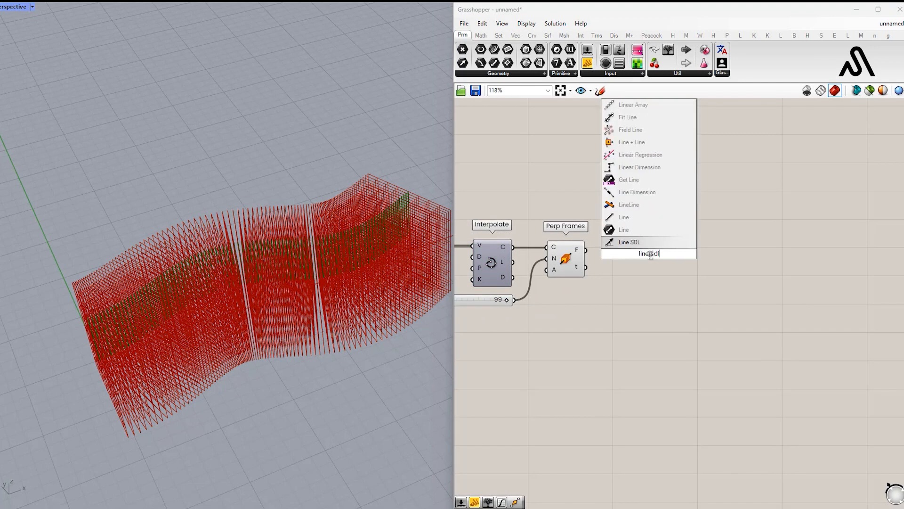
key("Return")
scroll(599, 255, "up", 2)
left_click_drag(642, 234, 642, 237)
left_click_drag(667, 255, 731, 265)
Step: Add a Unit Y vector between Perp Frames and Line SDL and connect it to Line SDL's D input
double_click(660, 278)
type("y")
left_click(655, 265)
left_click_drag(668, 282, 706, 265)
left_click_drag(738, 261, 716, 260)
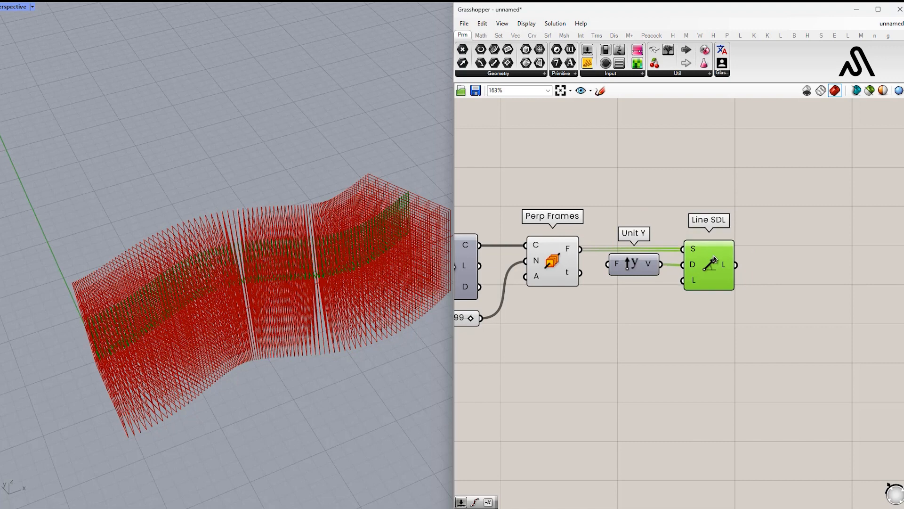
left_click(634, 267)
Step: Add a number slider set to 5 and connect it to Line SDL's L input
double_click(609, 316)
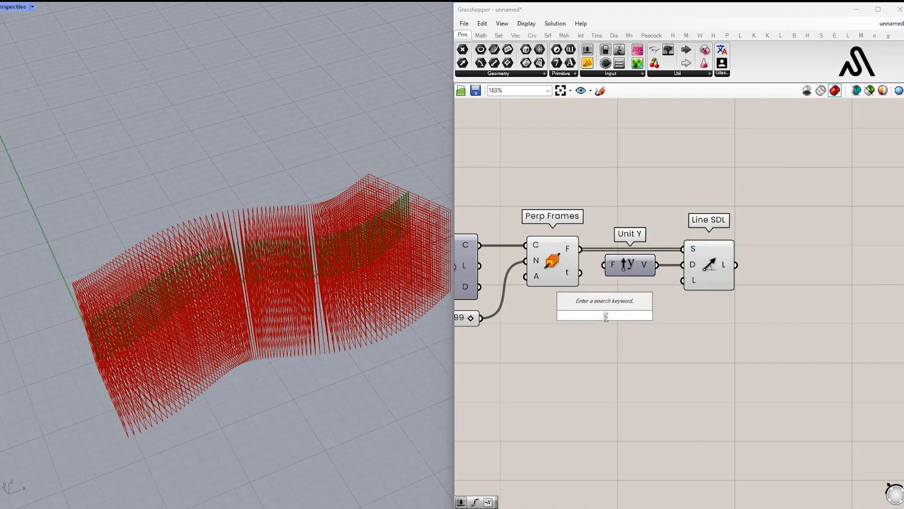
type("slider")
key("Return")
scroll(622, 319, "up", 2)
left_click_drag(660, 316, 645, 316)
Step: Hide the preview of the perpendicular frames so that only the lines are displayed
left_click_drag(636, 375, 547, 232)
middle_click(546, 233)
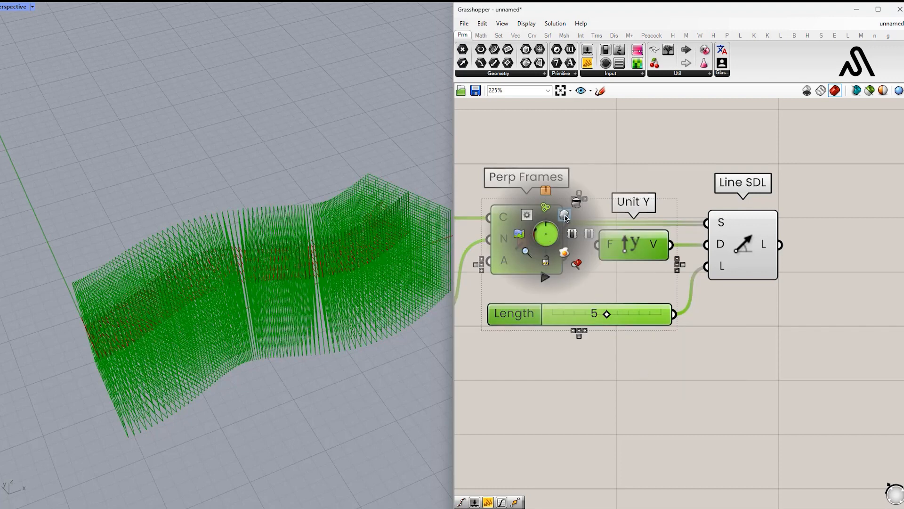
left_click(564, 220)
left_click(711, 181)
right_click_drag(273, 278, 253, 286)
Step: Add a Divide Curve component and connect Line SDL's lines to its C input
right_click_drag(843, 270, 584, 278)
double_click(606, 266)
type("divide curve")
key("Return")
scroll(537, 254, "up", 2)
left_click_drag(515, 260, 582, 241)
left_click_drag(631, 241, 710, 259)
scroll(683, 289, "down", 3)
Step: Add a slider set to 6, connect it to Divide Curve's N input and tidy the component positions
right_click_drag(571, 349, 628, 303)
double_click(627, 299)
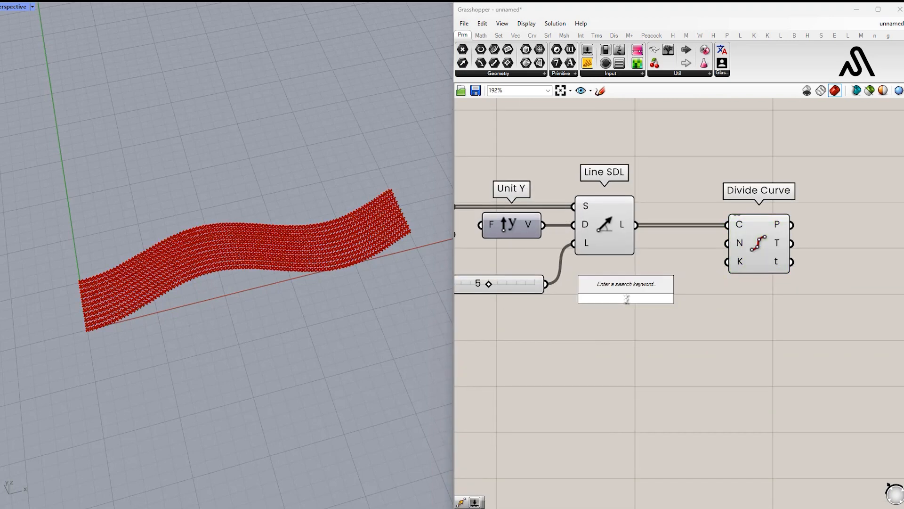
type("6")
key("Return")
scroll(676, 298, "up", 3)
left_click_drag(687, 301, 624, 334)
right_click_drag(623, 335, 739, 296)
scroll(739, 295, "down", 1)
left_click_drag(740, 296, 692, 298)
right_click_drag(692, 299, 630, 350)
left_click_drag(707, 259, 728, 243)
left_click_drag(774, 239, 732, 240)
scroll(733, 239, "down", 2)
right_click_drag(733, 240, 602, 245)
right_click_drag(550, 326, 603, 323)
left_click_drag(564, 313, 571, 312)
Step: Hide the preview of the Line SDL component
left_click_drag(583, 360, 546, 226)
middle_click(545, 224)
left_click(580, 197)
left_click(721, 173)
Step: Add a Move component and connect Divide Curve's points to its G input
right_click_drag(761, 216, 621, 213)
double_click(650, 238)
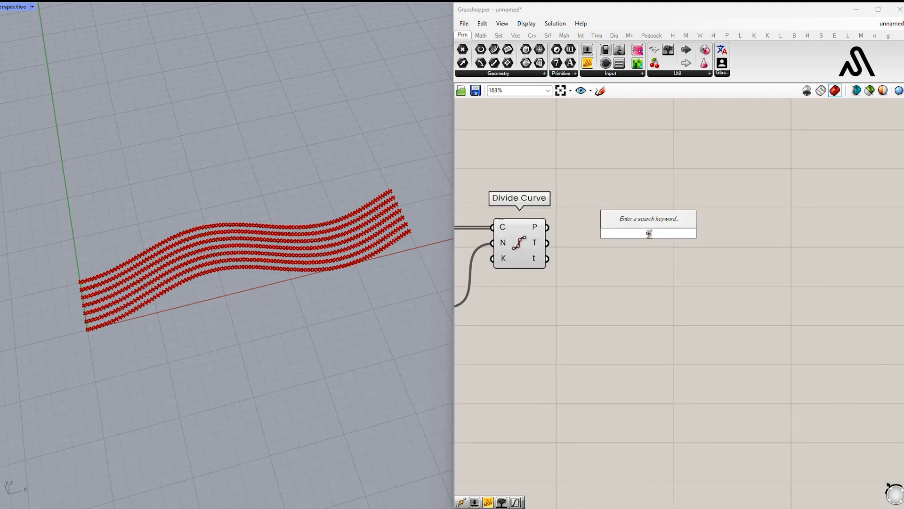
type("move")
key("Return")
left_click_drag(546, 229, 621, 225)
left_click_drag(658, 228, 739, 231)
Step: Add a Unit Z vector connected to Move's T input and make room on the canvas between Divide Curve and Unit Z
double_click(644, 275)
type("z")
key("Return")
left_click_drag(671, 275, 701, 243)
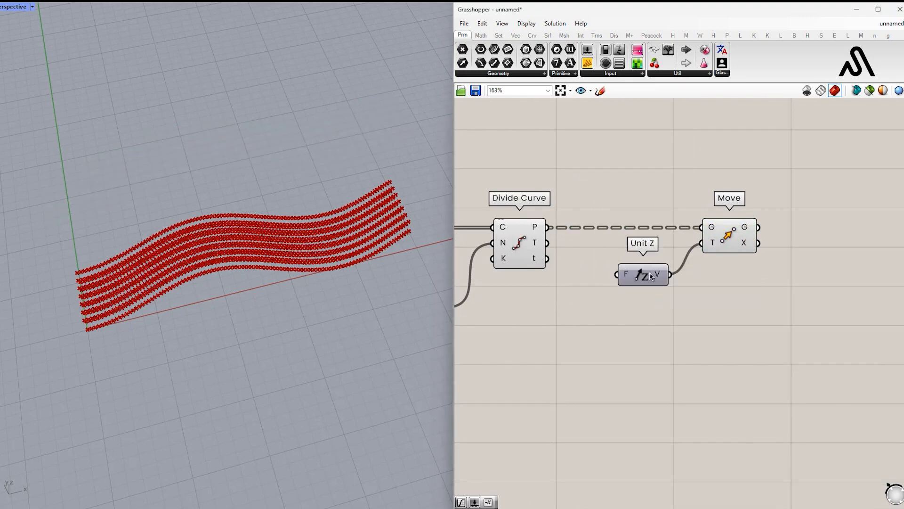
left_click_drag(629, 288, 831, 286, "alt")
right_click_drag(772, 273, 690, 268)
right_click_drag(266, 290, 281, 256)
right_click_drag(867, 275, 767, 281)
left_click(767, 241)
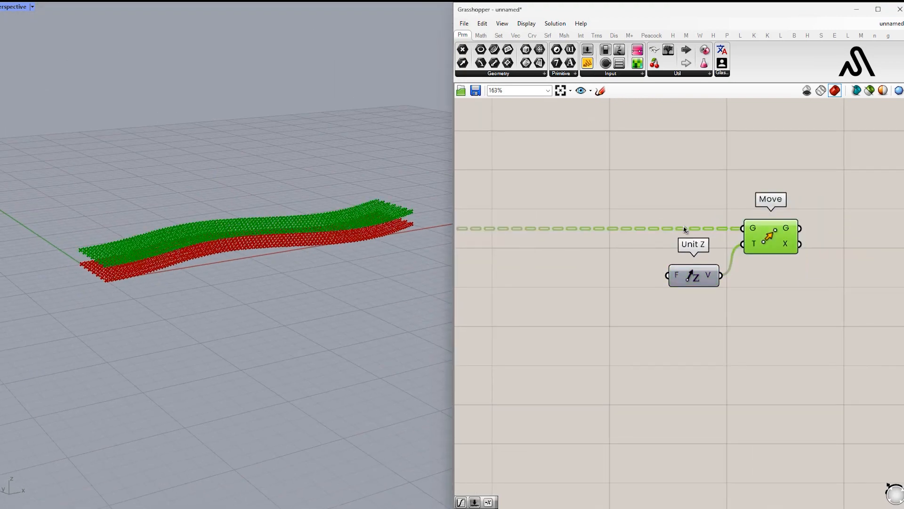
Step: Add a second Graph Mapper in the space between Divide Curve and Unit Z
right_click_drag(526, 307, 668, 303)
double_click(668, 296)
type("grap")
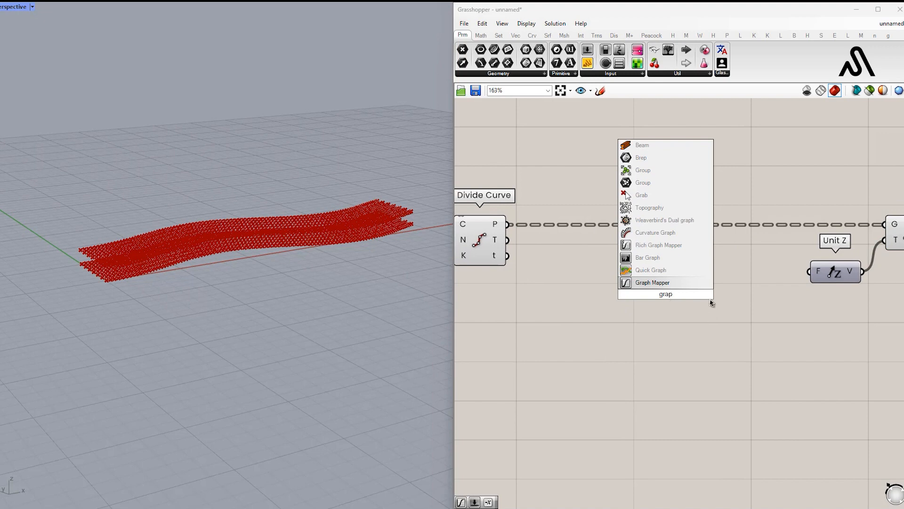
left_click(673, 282)
left_click_drag(610, 240, 714, 309)
Step: Add a Range component in front of the second Graph Mapper and connect it to the mapper's input
double_click(606, 307)
type("range")
left_click(605, 298)
left_click_drag(632, 307, 665, 312)
left_click_drag(614, 309, 625, 314)
Step: Connect the division count slider to the new Range's N input and move Range and Graph Mapper closer to it
right_click_drag(559, 318, 678, 306)
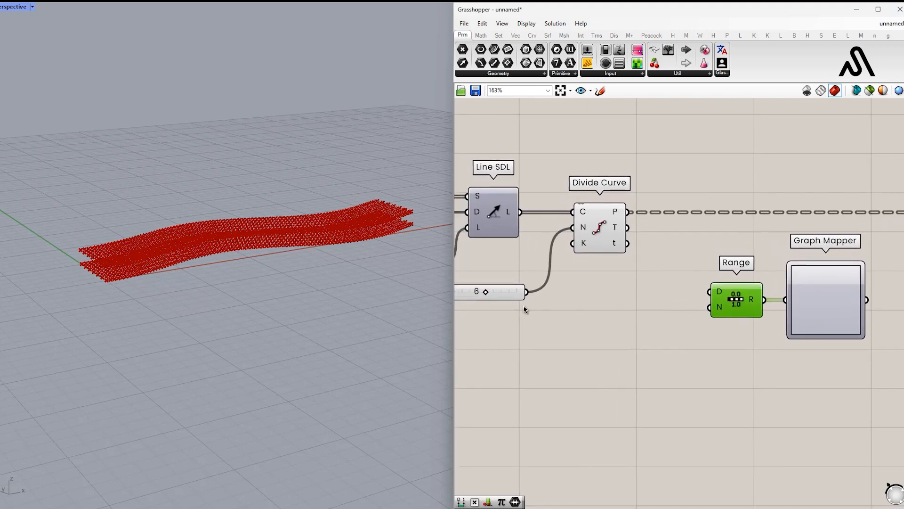
left_click_drag(503, 294, 501, 304)
left_click_drag(733, 306, 683, 298)
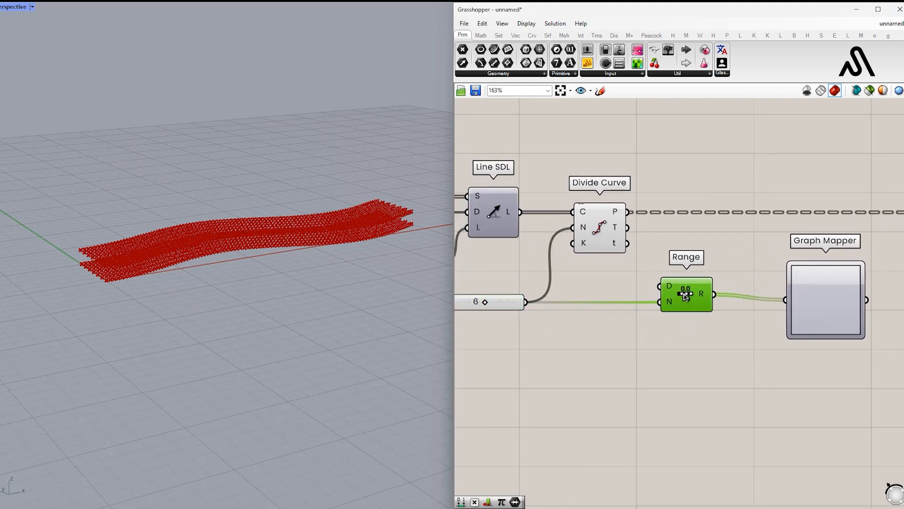
right_click_drag(683, 297, 572, 302)
left_click_drag(716, 302, 672, 303)
Step: Add a Multiplication component and connect the second Graph Mapper's output to its A input
right_click_drag(765, 310, 633, 293)
double_click(633, 293)
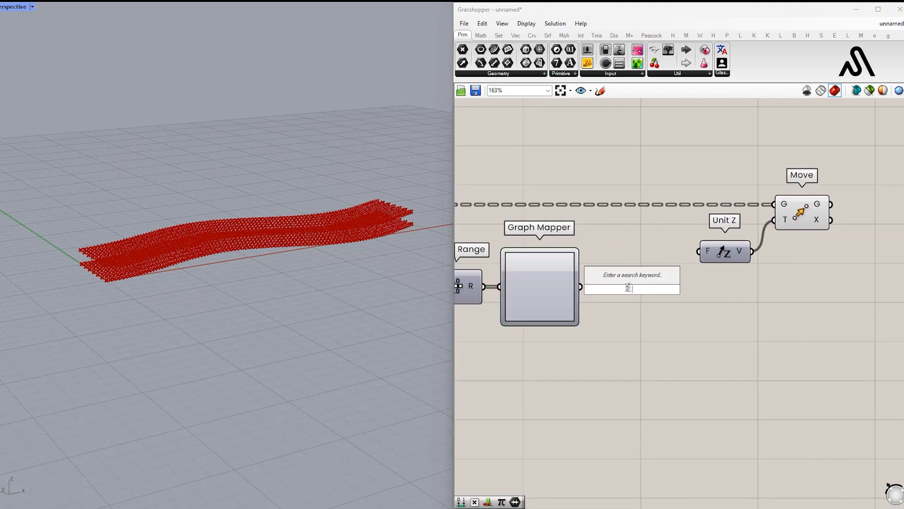
key("Return")
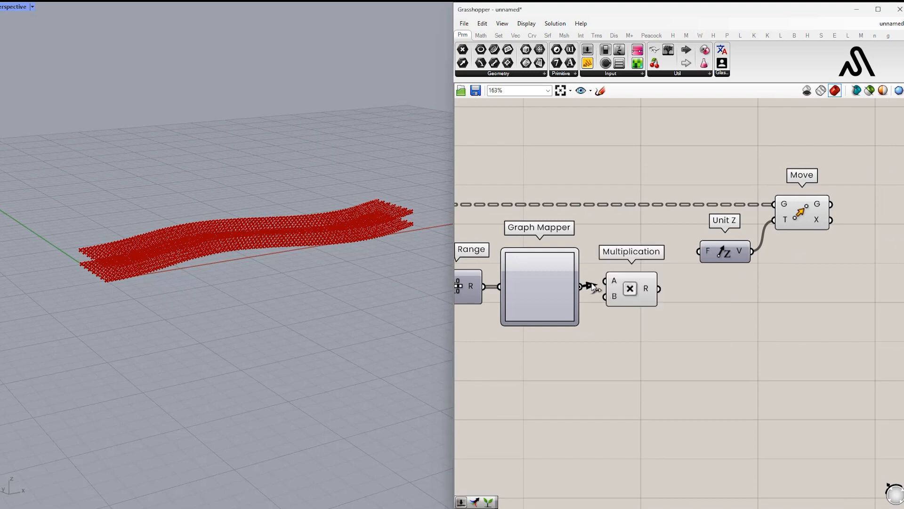
left_click_drag(590, 286, 606, 281)
left_click_drag(624, 289, 637, 295)
Step: Add a slider set to 2.5 and connect it to Multiplication's B input
double_click(552, 360)
type("2.5")
key("Return")
left_click_drag(597, 357, 557, 349)
left_click_drag(625, 311, 623, 307)
left_click_drag(654, 293, 647, 293)
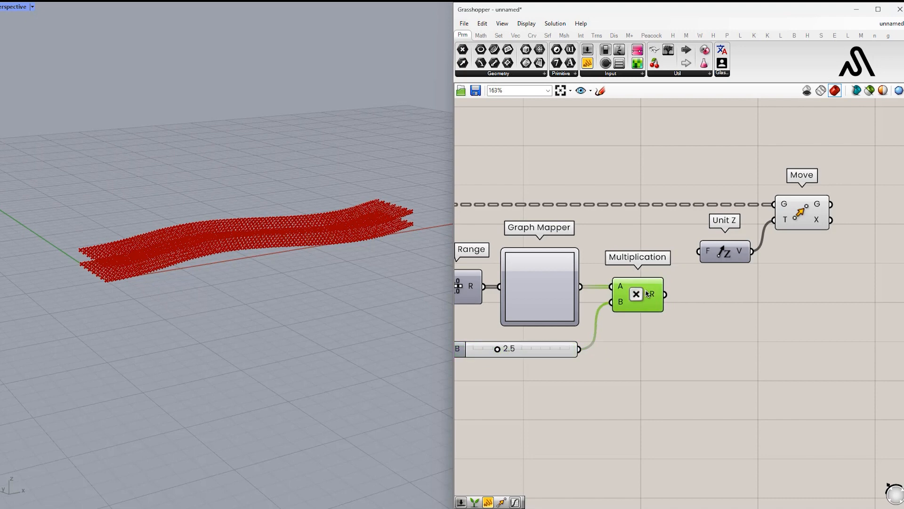
Step: Connect the Multiplication result to Unit Z's F input to drive the height of the moved points
left_click_drag(688, 258, 699, 251)
left_click_drag(726, 252, 723, 251)
left_click(795, 215)
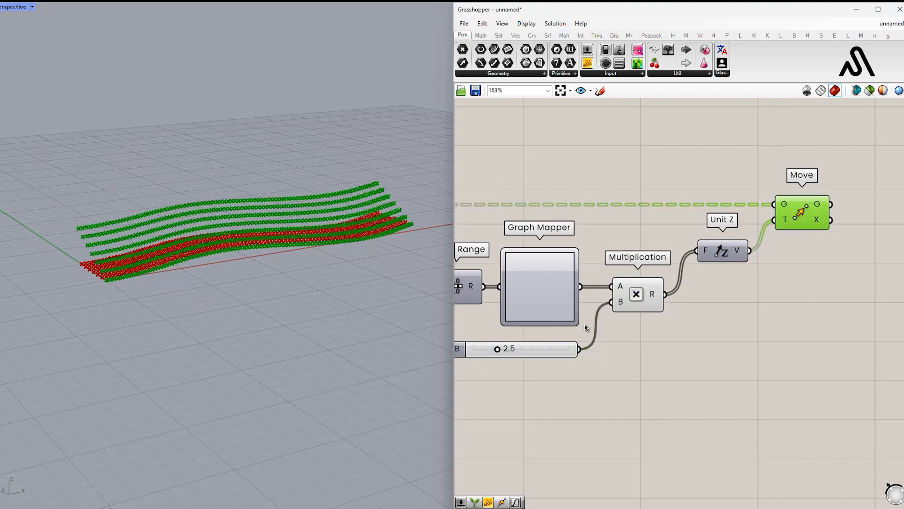
Step: Set the second Graph Mapper's graph type to Sine and reshape it into a single hump peaking near the middle
right_click_drag(558, 326, 674, 301)
left_click(665, 270)
right_click(666, 269)
mouse_move(725, 385)
left_click(764, 494)
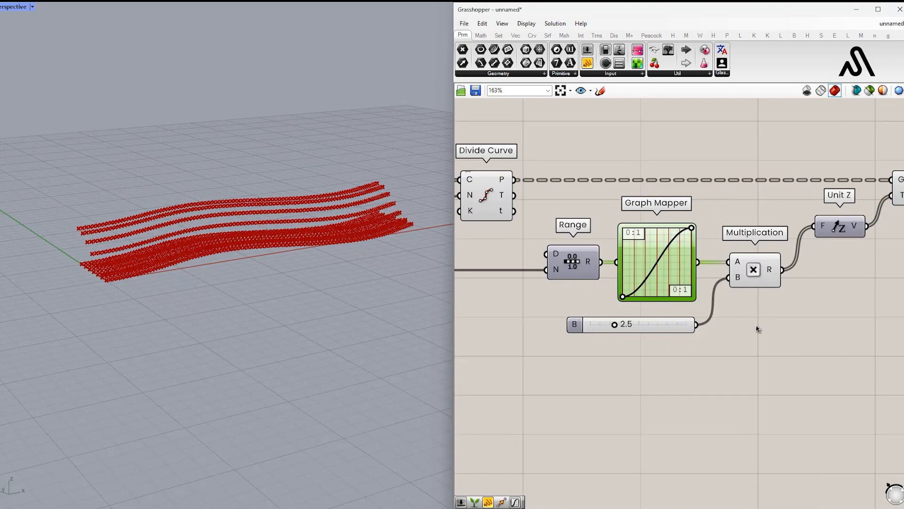
left_click_drag(693, 228, 659, 240)
right_click_drag(791, 243, 694, 248)
left_click_drag(887, 246, 810, 169)
scroll(699, 207, "down", 3)
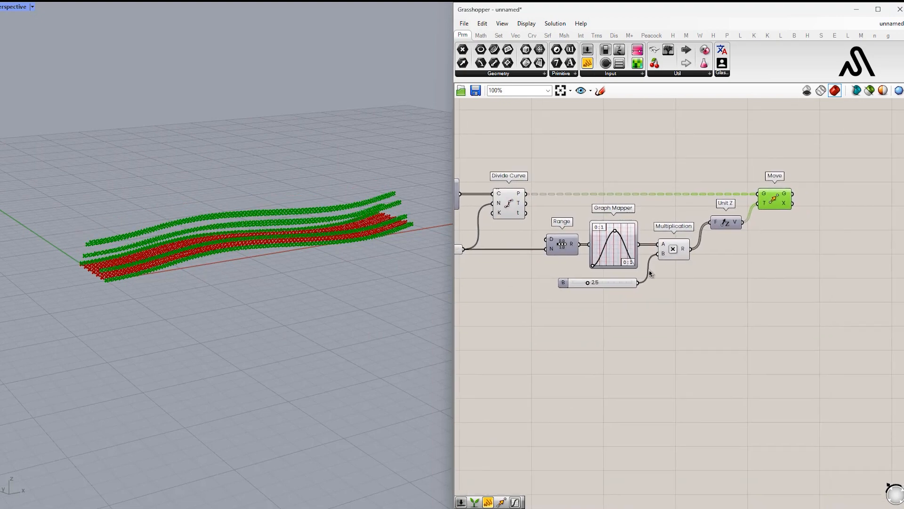
Step: Add a Param Viewer and connect Divide Curve's points output to inspect its branch structure
right_click_drag(634, 111, 635, 126)
left_click_drag(623, 165, 579, 160)
scroll(570, 173, "up", 3)
left_click_drag(629, 162, 643, 163)
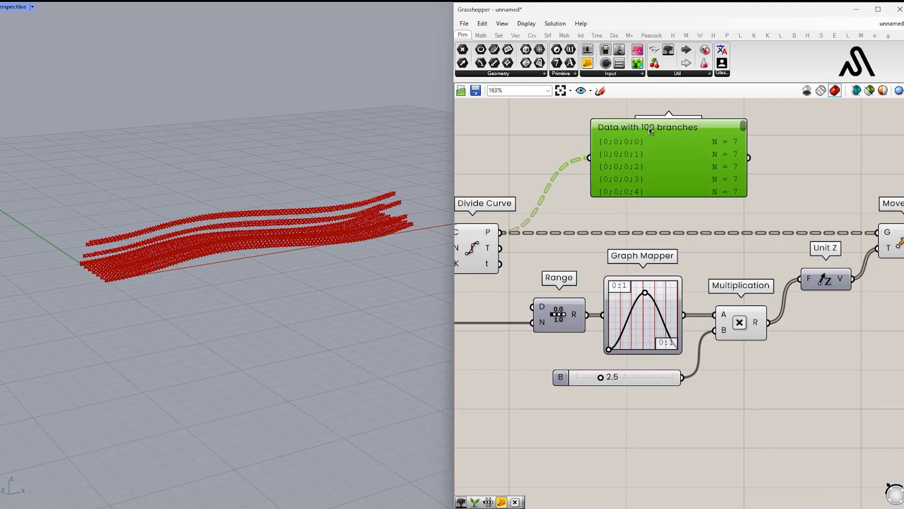
right_click_drag(719, 179, 682, 171)
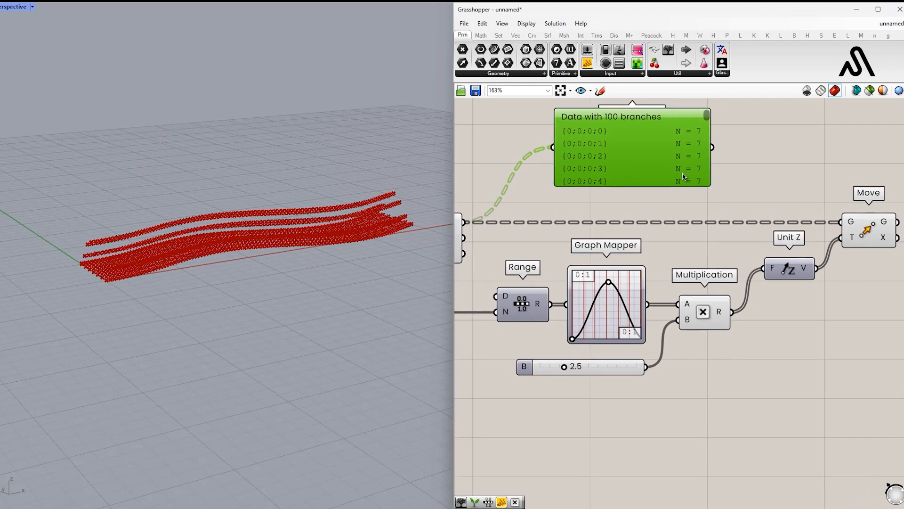
Step: Add another Param Viewer and connect the Multiplication result to inspect its data structure
left_click(822, 326)
left_click_drag(818, 326, 835, 341)
left_click_drag(733, 312, 763, 339)
right_click_drag(731, 362, 646, 321)
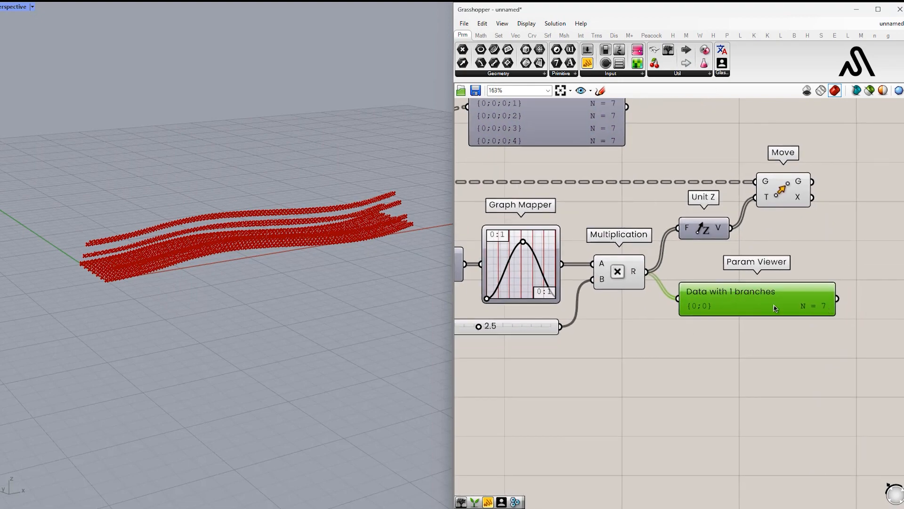
Step: Duplicate the Range, Graph Mapper, slider and Multiplication group and place the copy directly below the original
scroll(775, 308, "down", 3)
left_click_drag(731, 343, 611, 243)
key("ctrl+c")
key("ctrl+v")
left_click_drag(680, 259, 672, 341)
Step: Connect the 99 slider that drives Perp Frames to the duplicated Range's N input
right_click_drag(541, 333, 624, 306)
left_click_drag(471, 212, 467, 281)
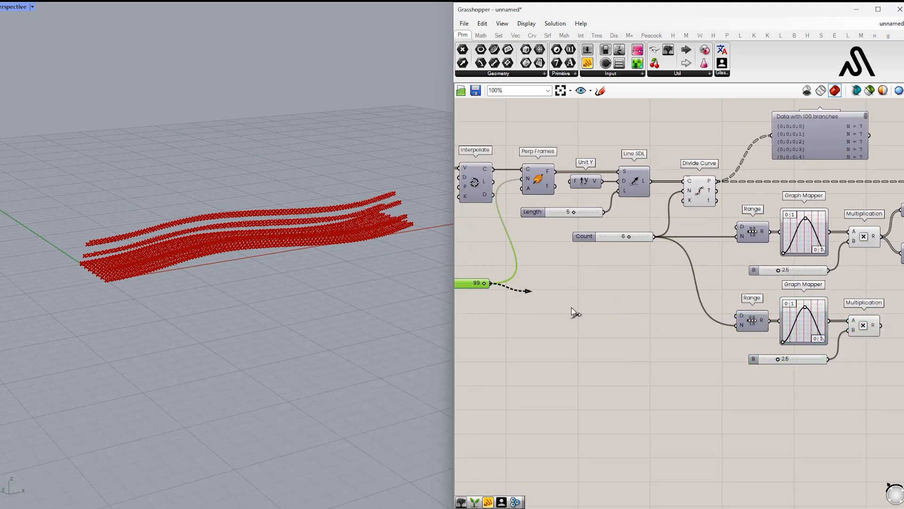
left_click_drag(729, 325, 731, 325)
right_click_drag(512, 302, 569, 290)
left_click_drag(525, 272, 496, 312)
Step: Move the Divide Curve Param Viewer above Move, and inspect the duplicated Multiplication's result with another Param Viewer
right_click_drag(814, 274, 567, 255)
scroll(660, 285, "up", 3)
scroll(666, 278, "down", 3)
right_click_drag(752, 253, 701, 293)
left_click_drag(601, 136, 713, 136)
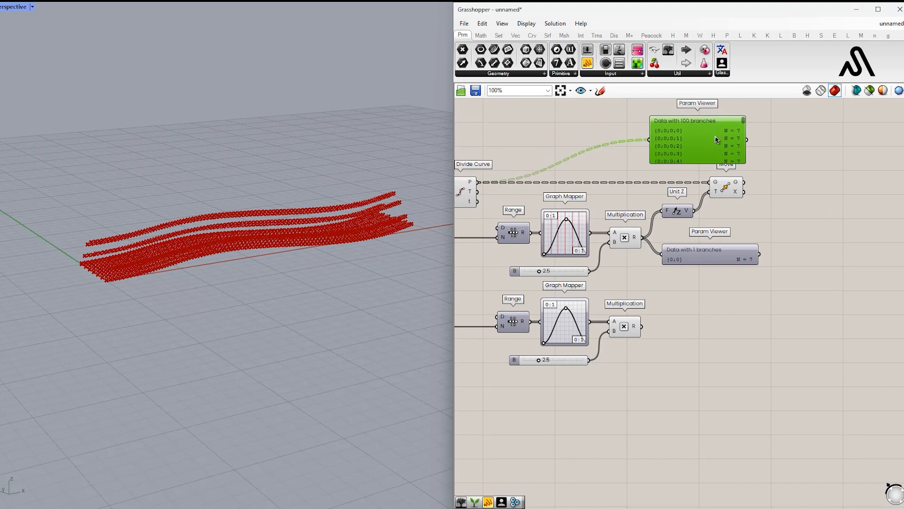
scroll(713, 136, "up", 2)
left_click(744, 399)
right_click_drag(669, 413, 645, 333)
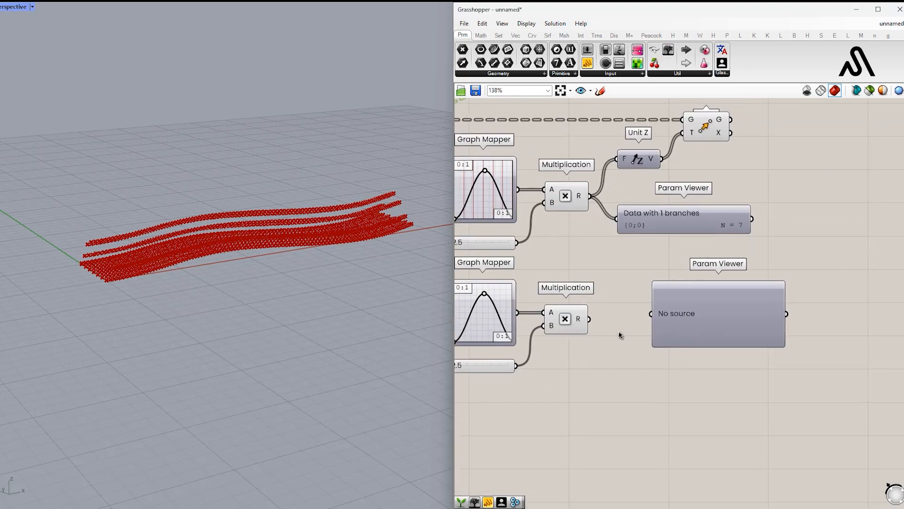
left_click_drag(648, 317, 651, 315)
left_click_drag(700, 315, 739, 321)
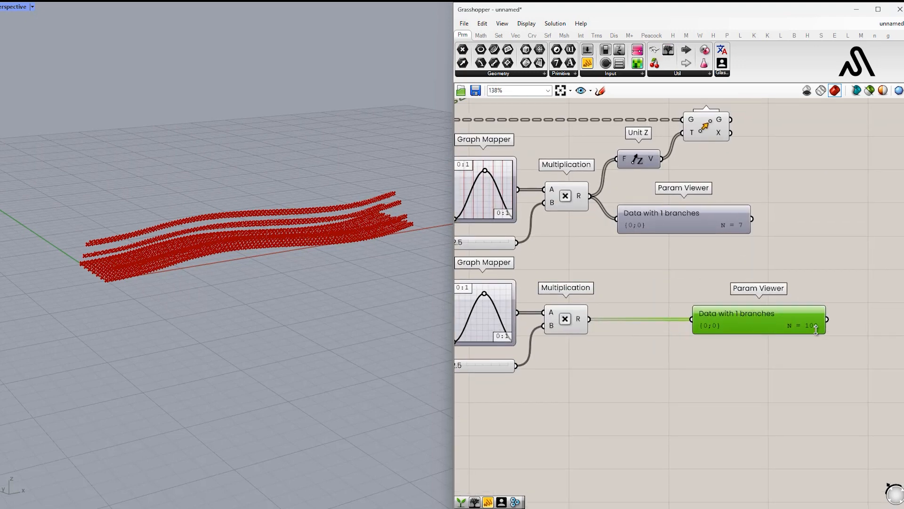
Step: Open up canvas space after both Multiplication components by shifting the downstream components away
right_click_drag(634, 333, 649, 329)
double_click(648, 328)
left_click(623, 258)
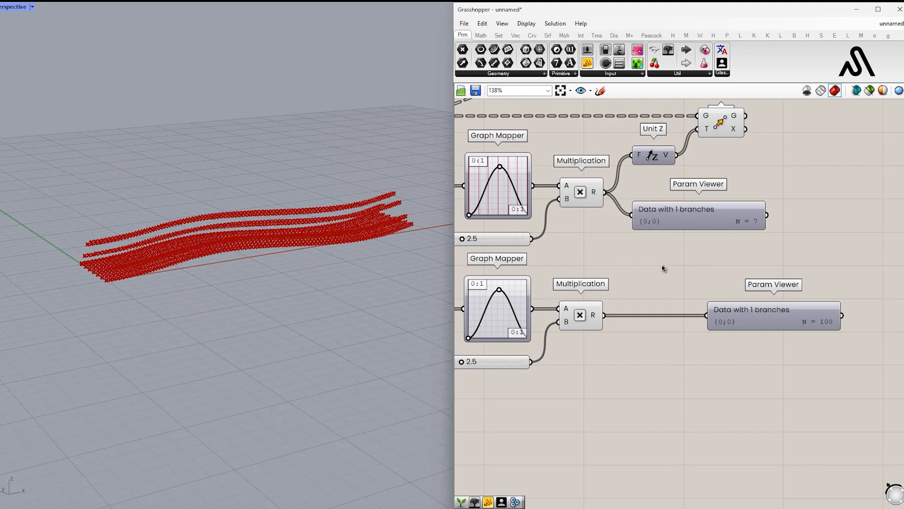
left_click_drag(620, 259, 729, 259, "alt")
Step: Insert a Graft Tree between the duplicated Multiplication and its Param Viewer, then bring the viewer closer
double_click(657, 285)
type("graph")
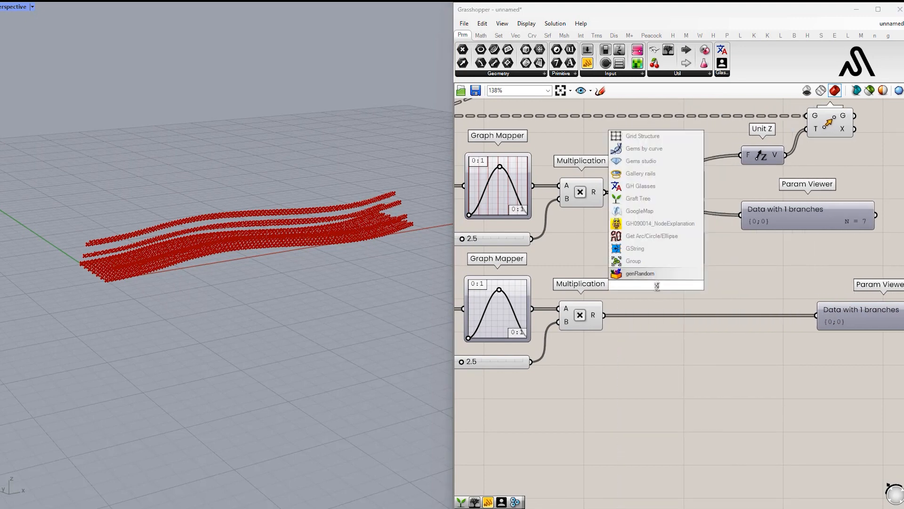
key("BackSpace")
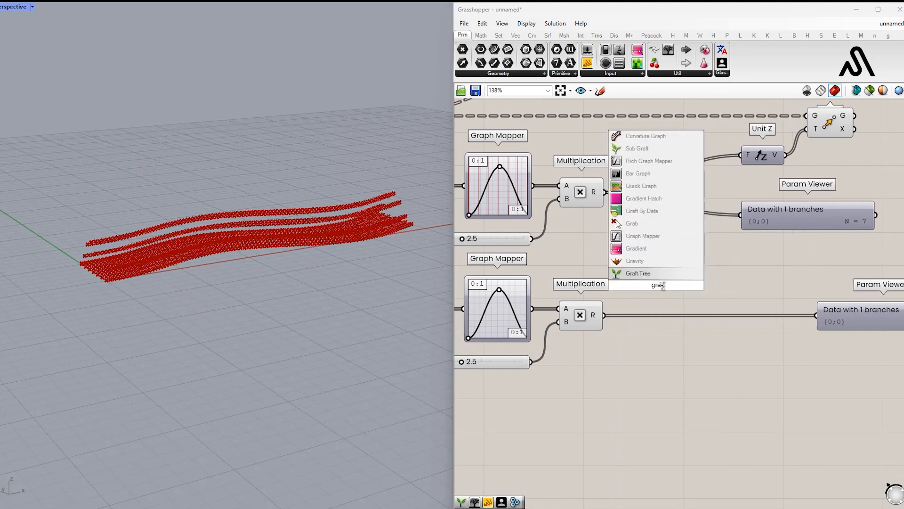
left_click(652, 276)
left_click_drag(653, 283, 654, 315)
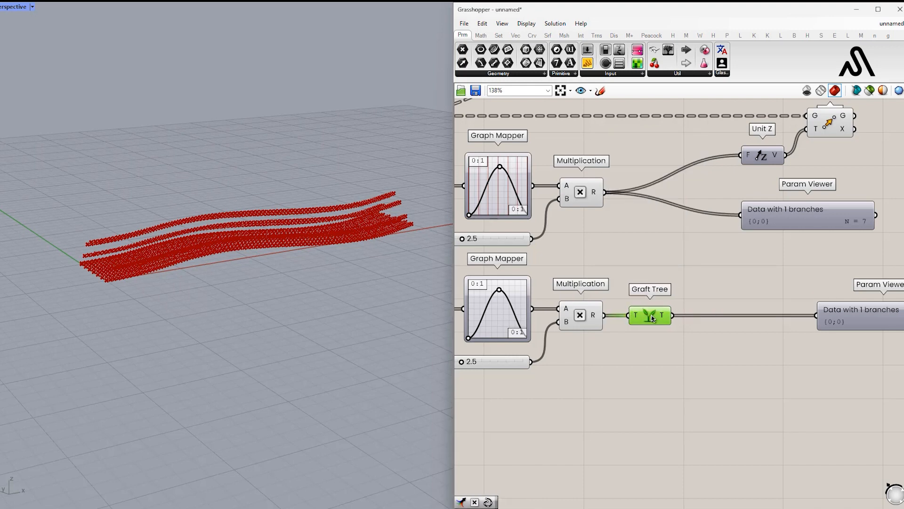
right_click_drag(653, 318, 578, 311)
left_click_drag(763, 311, 698, 311)
Step: Add a third Multiplication with the first product in A and the grafted values in B, and feed its result to the Param Viewer
right_click_drag(657, 263, 679, 302)
double_click(658, 270)
key("Return")
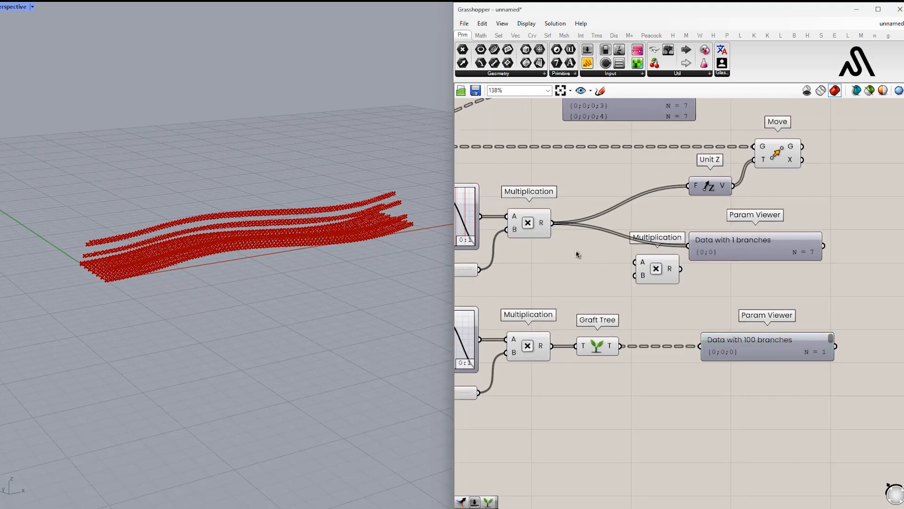
left_click_drag(653, 278, 648, 235)
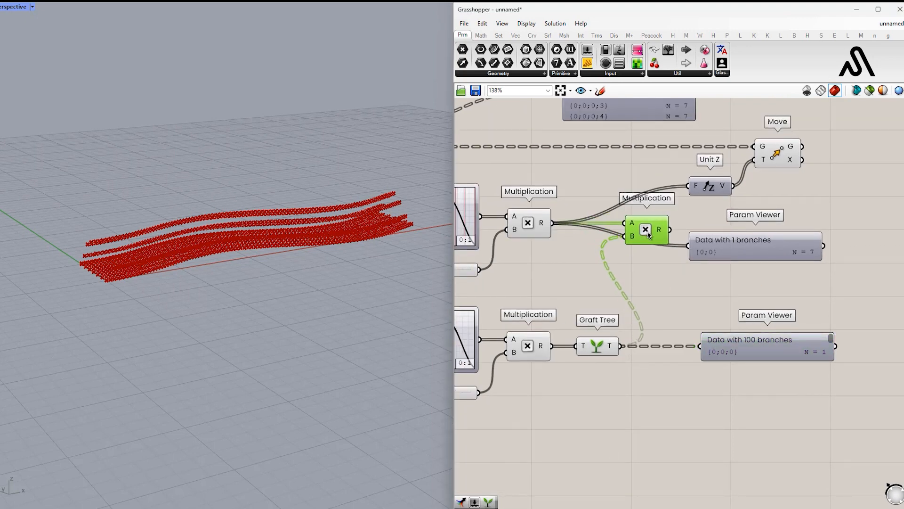
left_click_drag(756, 260, 759, 282)
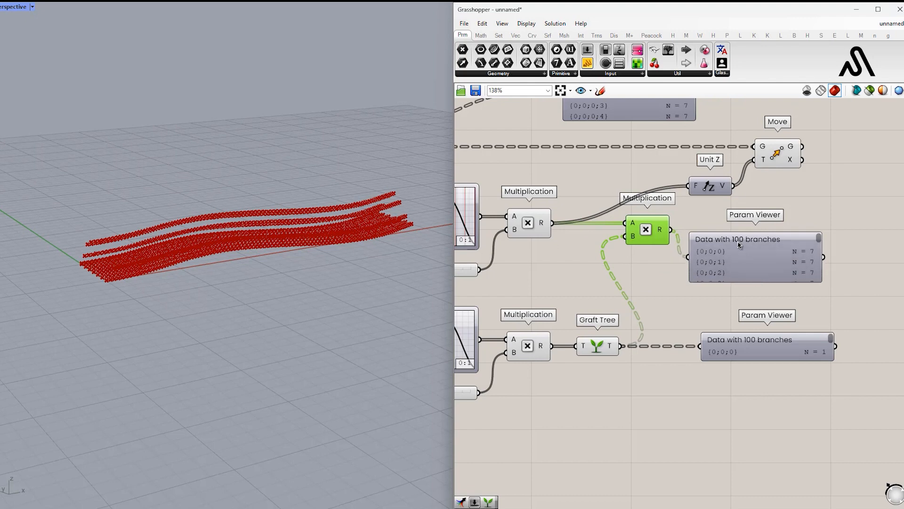
Step: Delete the Param Viewer components used for checking the data structures
left_click(786, 357)
key("Delete")
right_click_drag(725, 287, 724, 386)
left_click(786, 361)
key("Delete")
Step: Connect the combined Multiplication result to Unit Z's F input and rearrange Unit Z and Move beside it
left_click_drag(670, 328, 728, 327)
left_click_drag(772, 257, 802, 256)
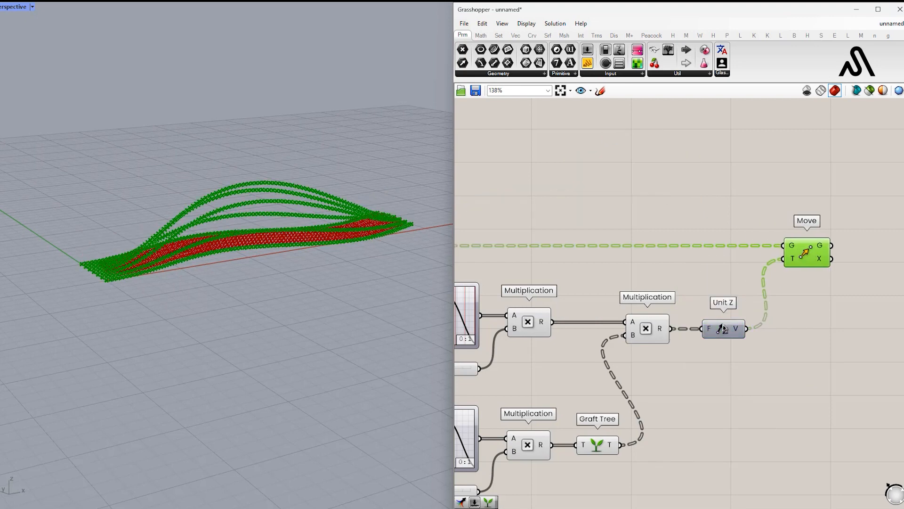
left_click_drag(717, 326, 722, 326)
Step: Examine the original Divide Curve points against the raised points in the perspective viewport
right_click_drag(654, 396, 827, 294)
mouse_move(266, 305)
right_mouse_down()
mouse_move(222, 420)
mouse_move(202, 268)
mouse_move(319, 289)
mouse_move(340, 282)
mouse_move(249, 303)
mouse_move(232, 374)
mouse_move(230, 307)
mouse_move(226, 357)
mouse_move(254, 321)
right_mouse_up()
scroll(548, 298, "down", 5)
scroll(759, 230, "up", 3)
left_click(729, 232)
right_click_drag(568, 238, 528, 221)
left_click(504, 213)
scroll(634, 212, "up", 3)
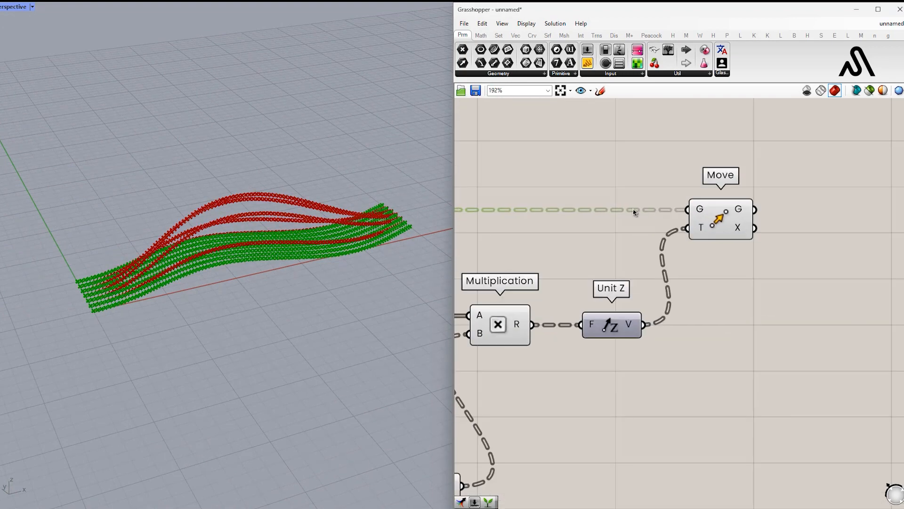
Step: Insert a Relay in the wire feeding Move's G input and lower Move to line up with Unit Z
double_click(633, 212)
left_click_drag(720, 221, 722, 317)
right_click_drag(810, 268, 649, 260)
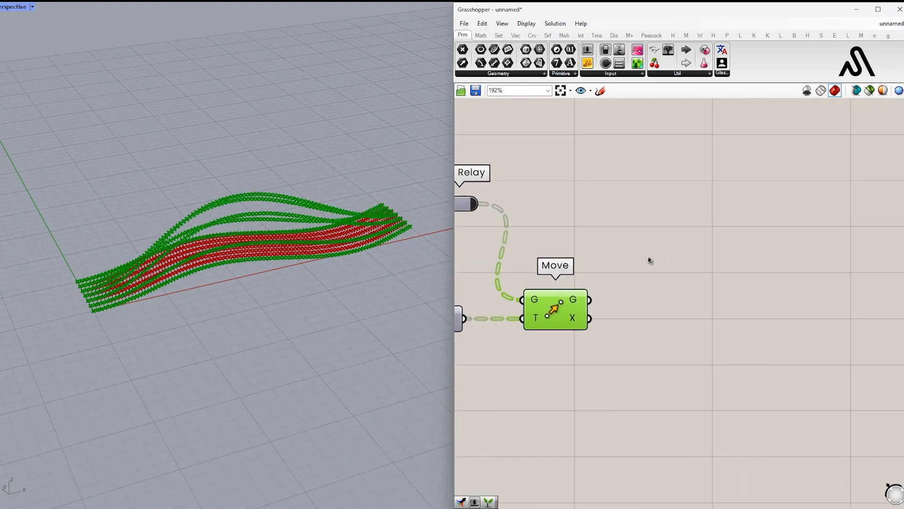
Step: Add a Merge component and connect the Relay output to its D1 input
double_click(673, 242)
type("merg")
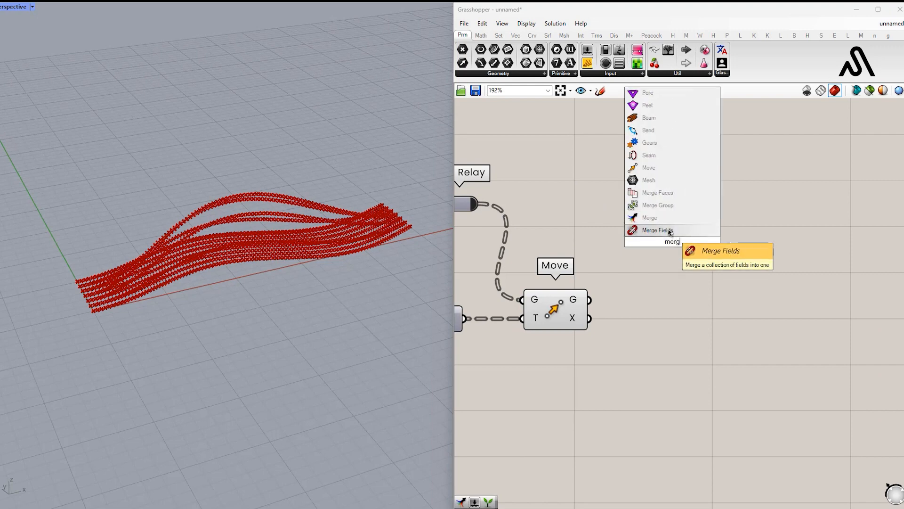
left_click(650, 217)
right_click_drag(476, 203, 534, 203)
left_click_drag(729, 243, 813, 214)
Step: Add a Reverse List component, feed it Move's geometry output, and connect its result to Merge's D2 input
double_click(751, 295)
type("reverse list")
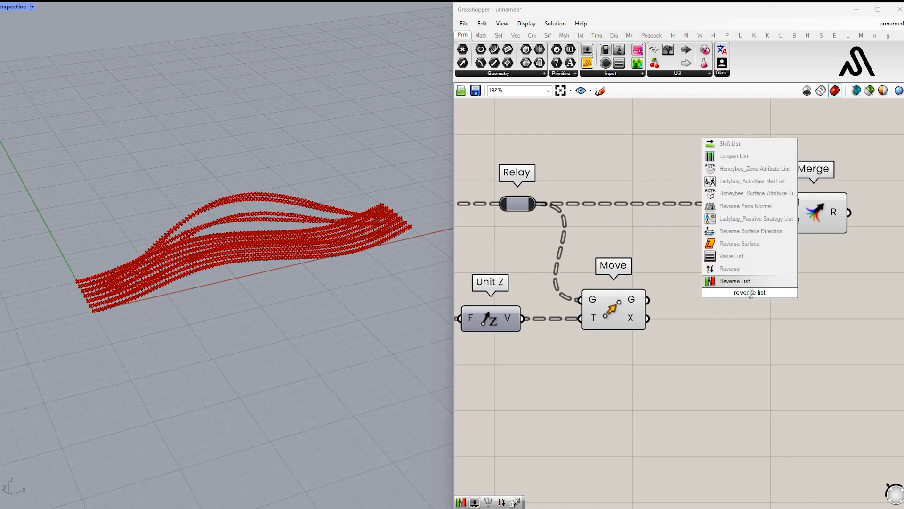
key("Return")
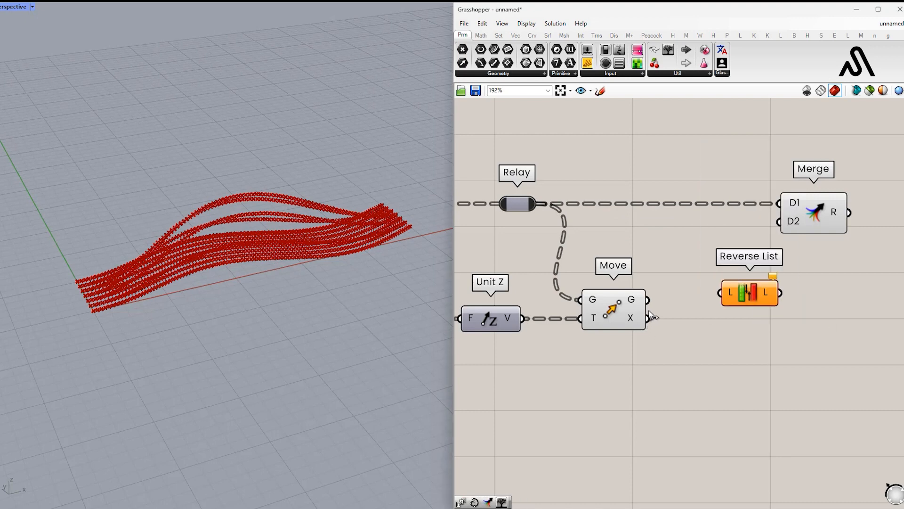
left_click_drag(759, 296, 721, 303)
left_click_drag(777, 214, 819, 220)
Step: Add an Interpolate component and connect the Merge result to its V input
scroll(872, 223, "down", 3)
right_click_drag(886, 223, 681, 241)
left_click(681, 241)
double_click(681, 242)
type("info")
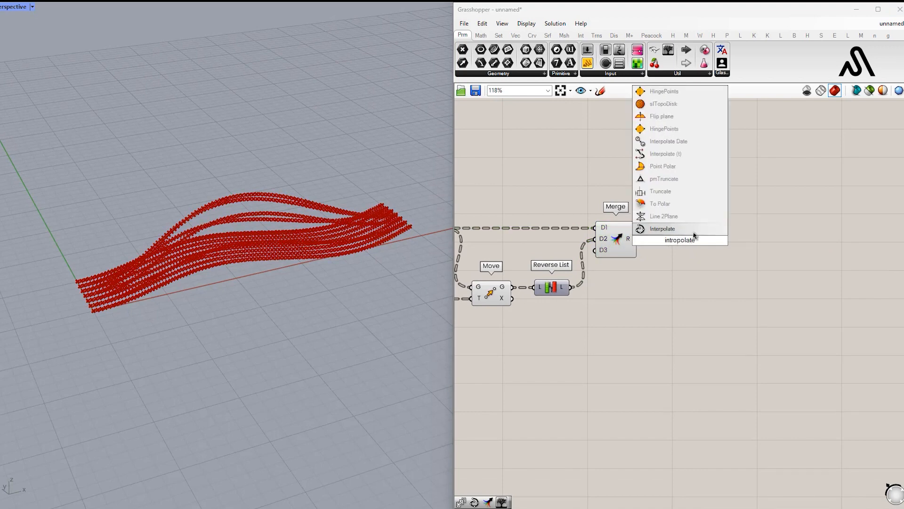
key("Return")
scroll(669, 231, "up", 3)
left_click_drag(617, 244, 688, 244)
Step: Turn off the preview of the components from Divide Curve through Merge
left_click(632, 313)
scroll(632, 313, "down", 4)
right_click_drag(632, 313, 807, 252)
scroll(806, 252, "down", 5)
left_click_drag(797, 307, 564, 215)
middle_click(585, 231)
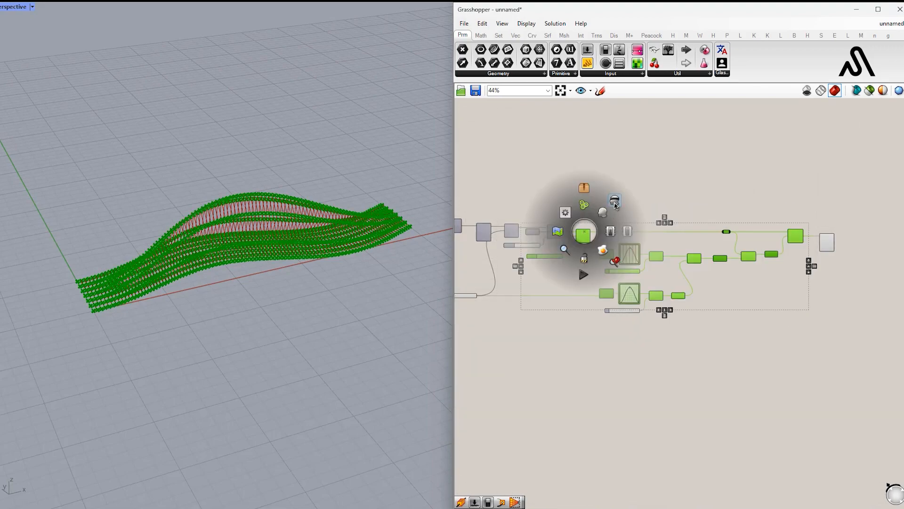
left_click(615, 203)
Step: Reshape the upper Graph Mapper's sine curve into a hump about half the graph's height, peaking at the middle
right_click_drag(202, 266, 268, 272)
scroll(305, 296, "up", 3)
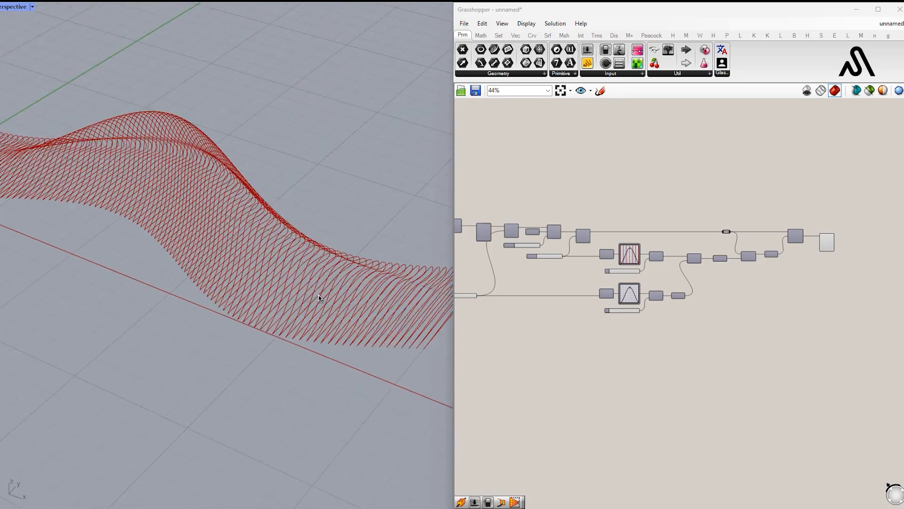
scroll(627, 256, "up", 8)
left_click_drag(647, 226, 633, 230)
scroll(292, 301, "down", 3)
right_click_drag(286, 297, 264, 252)
left_click_drag(583, 300, 589, 303)
left_click_drag(632, 227, 645, 235)
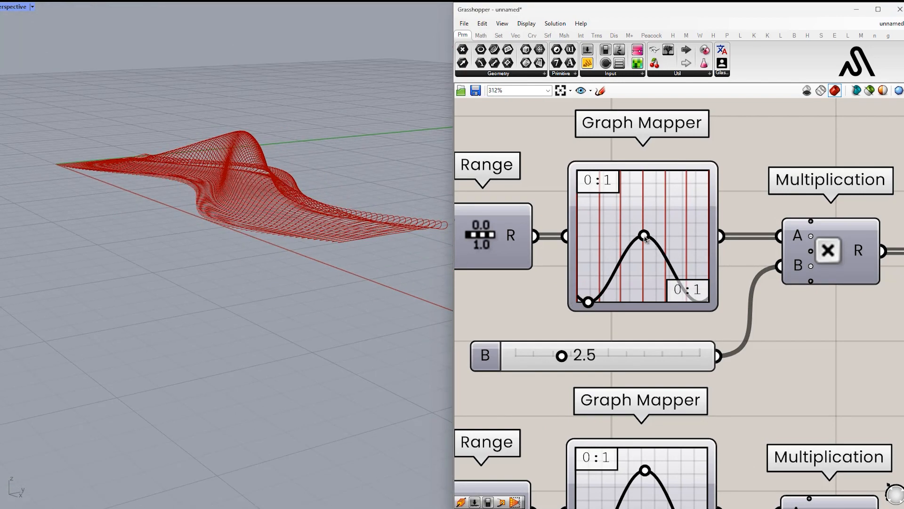
Step: Change the lower Graph Mapper's graph type to Sinc and shape it with a central peak and small ripples
right_click_drag(418, 269, 348, 219)
scroll(664, 245, "down", 3)
scroll(648, 248, "up", 3)
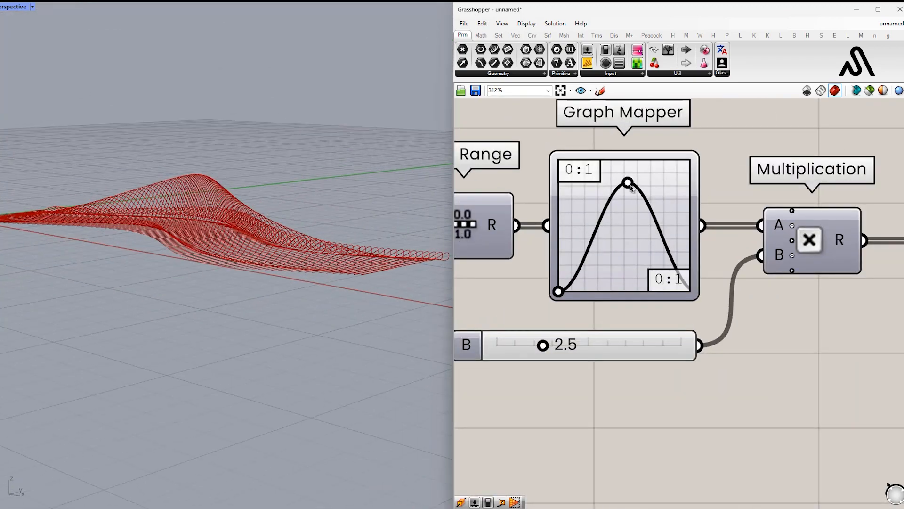
right_click(626, 245)
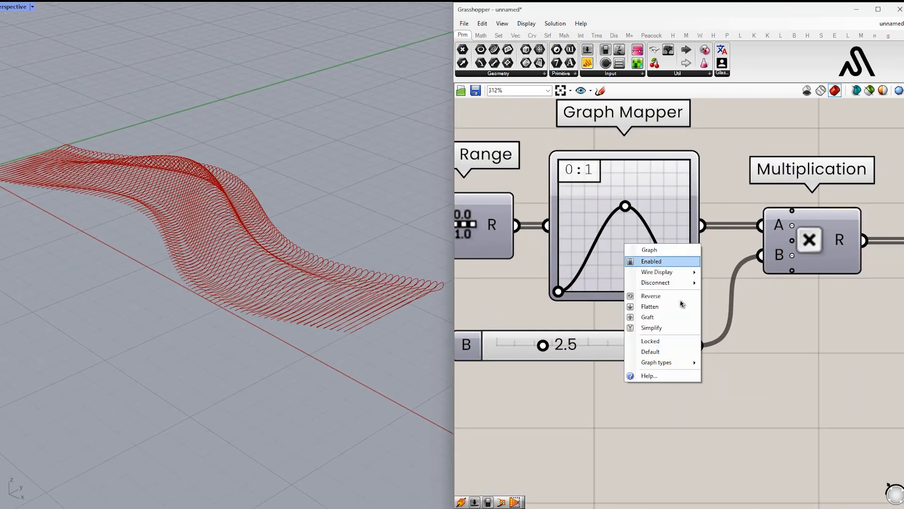
mouse_move(685, 370)
left_click(731, 485)
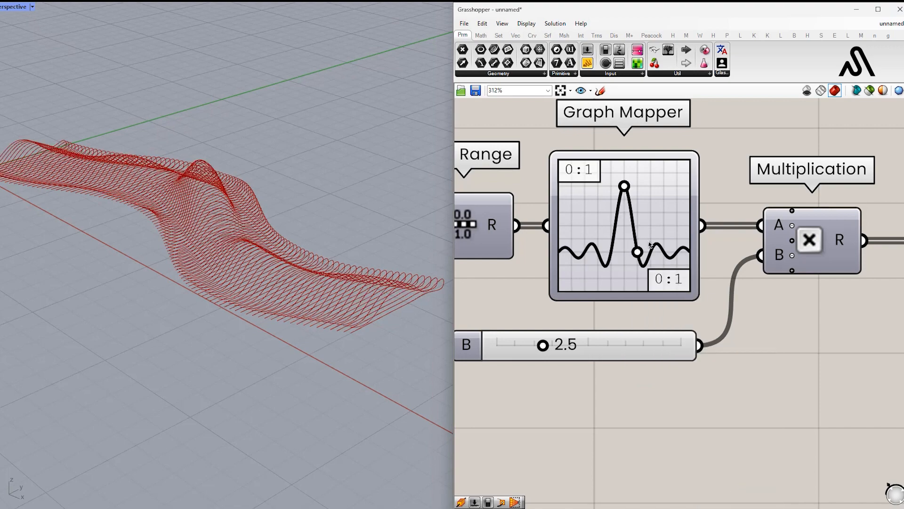
left_click_drag(625, 186, 615, 205)
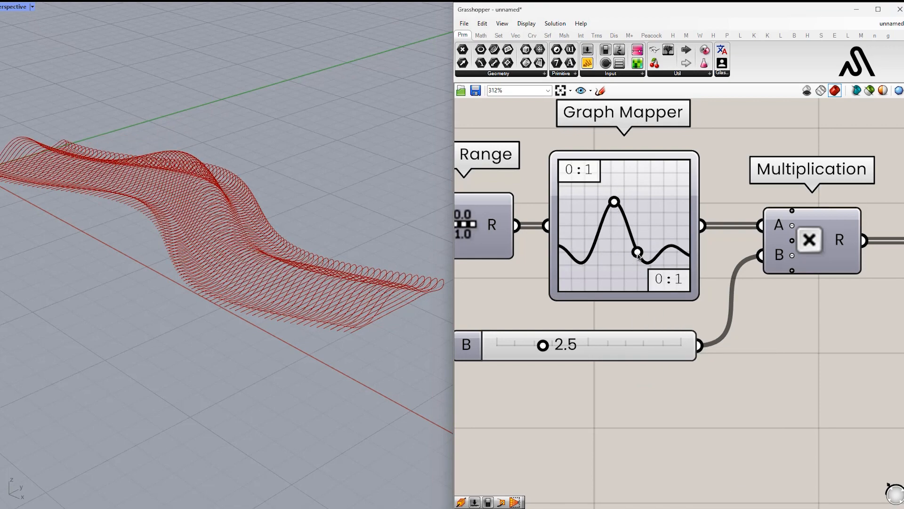
mouse_move(638, 254)
left_mouse_down()
mouse_move(641, 222)
mouse_move(633, 270)
left_mouse_up()
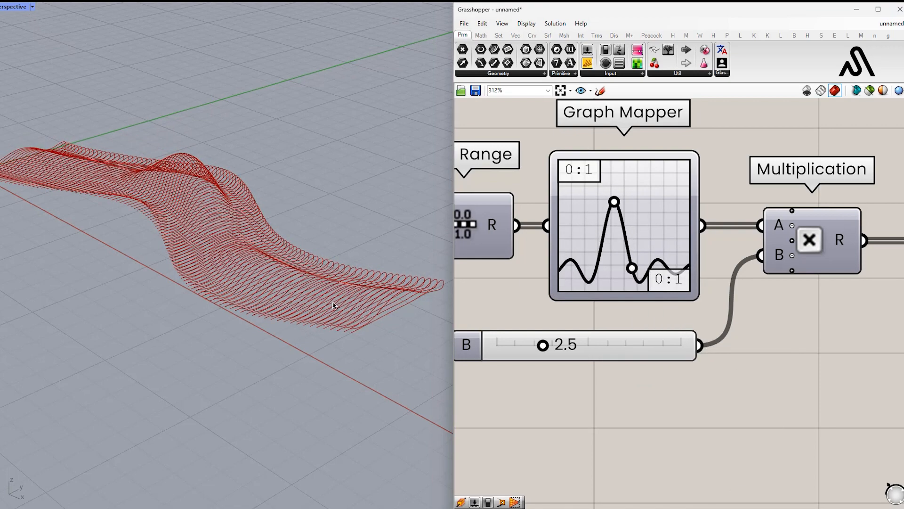
Step: Set the lower Multiplication's B slider to 5.6 and reshape the Sinc curve with its peak left of centre
right_click_drag(346, 307, 329, 264)
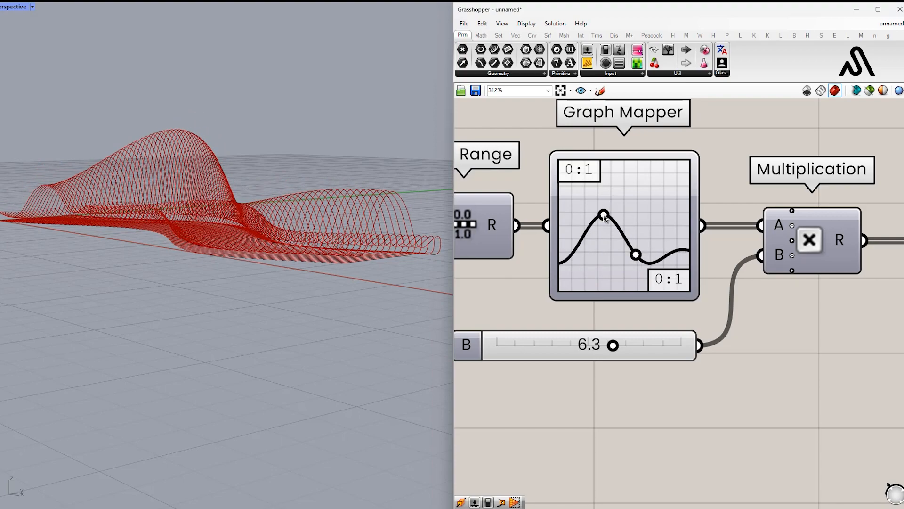
right_click_drag(297, 235, 342, 254)
scroll(334, 259, "down", 2)
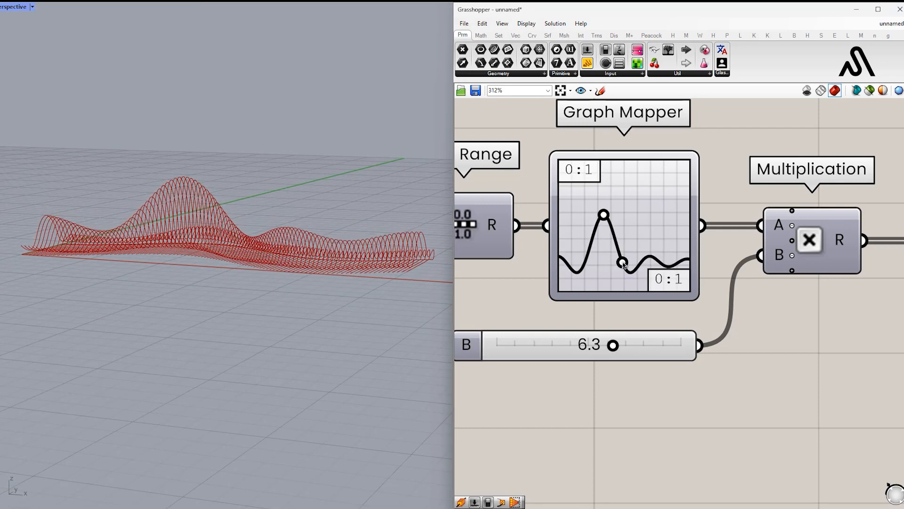
right_click_drag(254, 297, 316, 302)
scroll(322, 296, "up", 5)
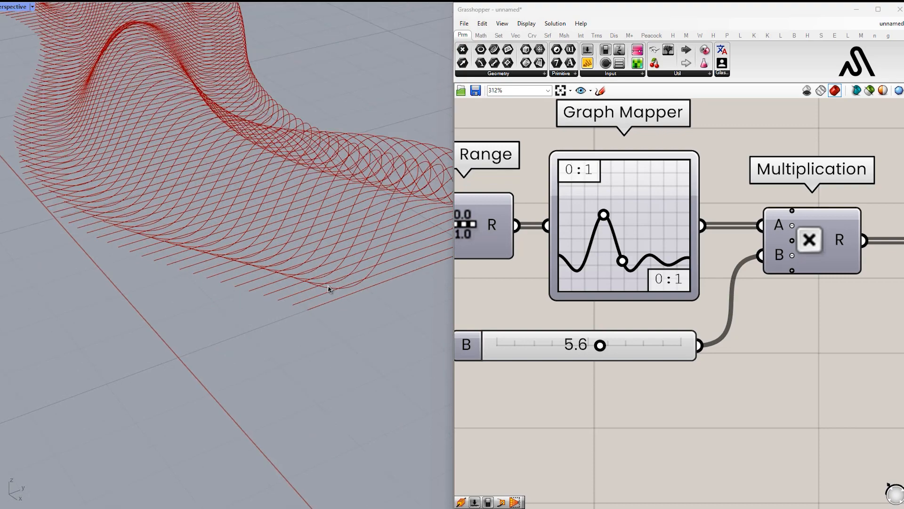
Step: Move Interpolate farther from Merge and connect a Boolean Toggle set to True to its P input
scroll(314, 313, "down", 2)
scroll(790, 247, "down", 9)
right_click_drag(811, 249, 578, 300)
scroll(818, 219, "up", 5)
right_click_drag(818, 218, 756, 229)
left_click_drag(701, 240, 743, 240)
scroll(687, 257, "up", 3)
double_click(663, 264)
type("boolean tol")
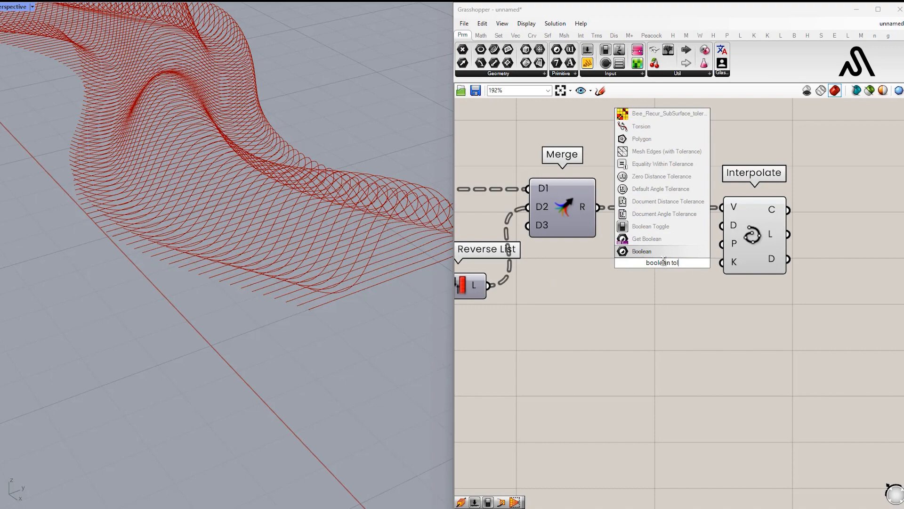
left_click(652, 228)
left_click_drag(706, 259, 651, 293)
Step: Raise the trough handle of the upper Graph Mapper's sine curve slightly to adjust the curves' cross-section
scroll(302, 296, "down", 5)
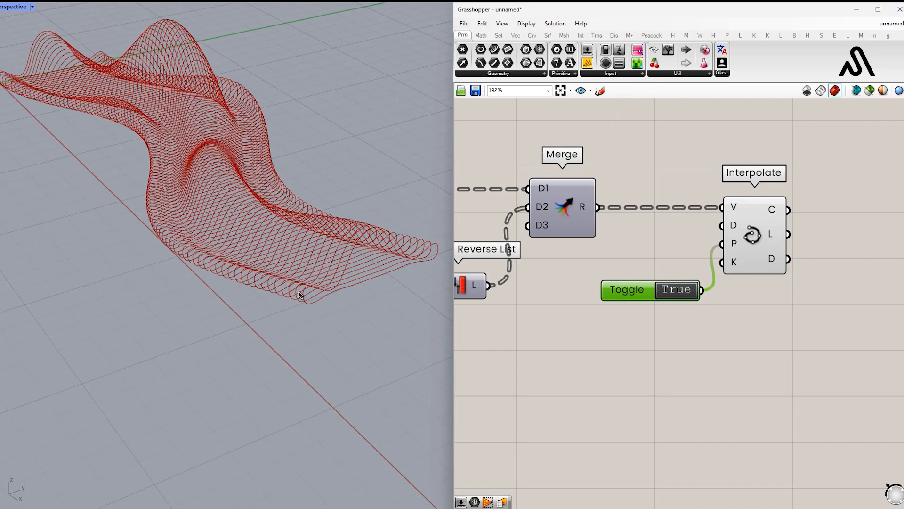
right_click_drag(298, 290, 300, 267)
scroll(599, 252, "down", 4)
right_click_drag(602, 250, 871, 243)
right_click_drag(543, 275, 696, 250)
scroll(689, 249, "up", 7)
left_click_drag(652, 265, 653, 256)
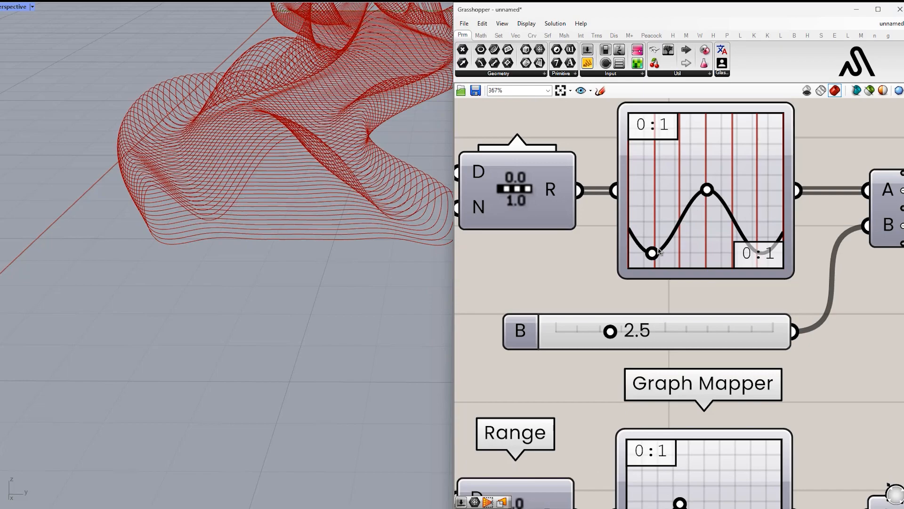
Step: Lower the peak handle of the upper Graph Mapper's sine curve slightly and inspect the resulting curves from several angles
left_click_drag(710, 195, 709, 198)
right_click_drag(302, 283, 295, 259)
scroll(353, 201, "down", 4)
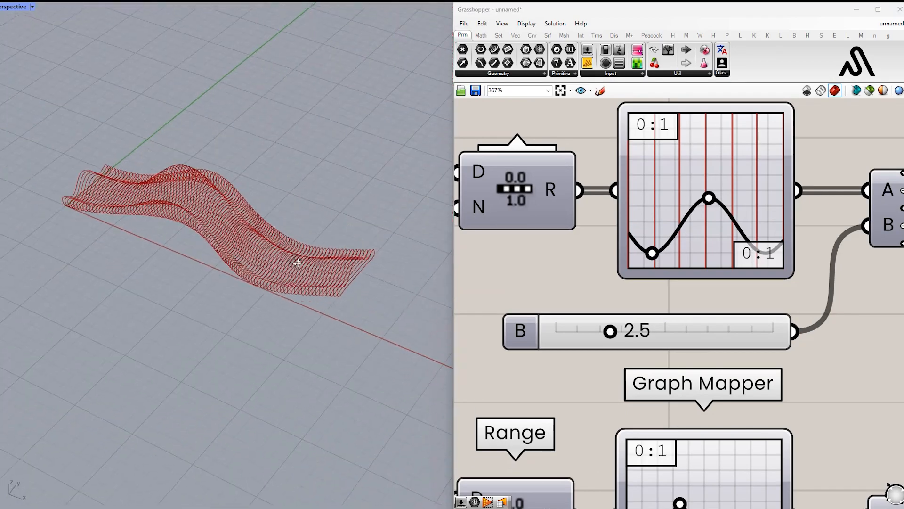
scroll(220, 194, "up", 4)
scroll(220, 193, "down", 4)
right_click_drag(221, 193, 250, 211)
scroll(250, 212, "up", 4)
scroll(697, 315, "down", 6)
Step: Raise the central peak handle of the lower Graph Mapper's Sinc curve to make the form's hump more pronounced
right_click_drag(697, 315, 657, 174)
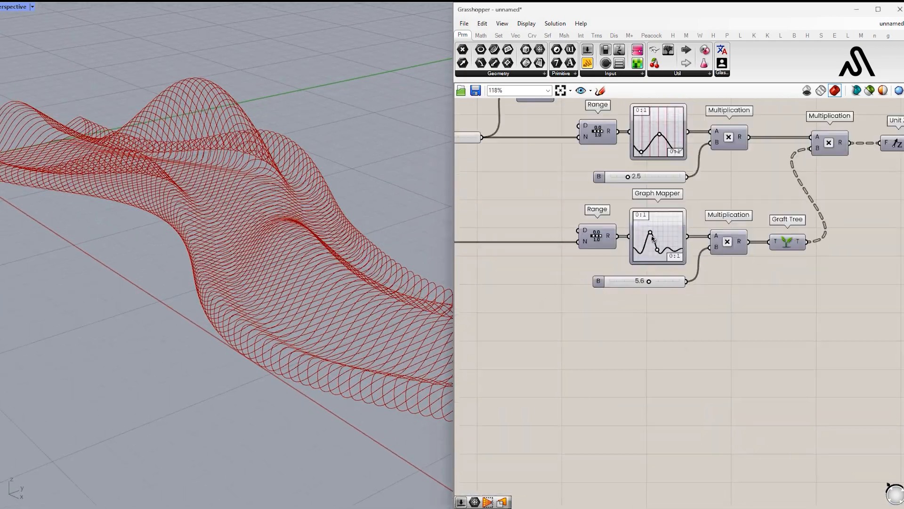
scroll(649, 236, "up", 9)
left_click_drag(647, 215, 645, 187)
right_click_drag(235, 248, 344, 242)
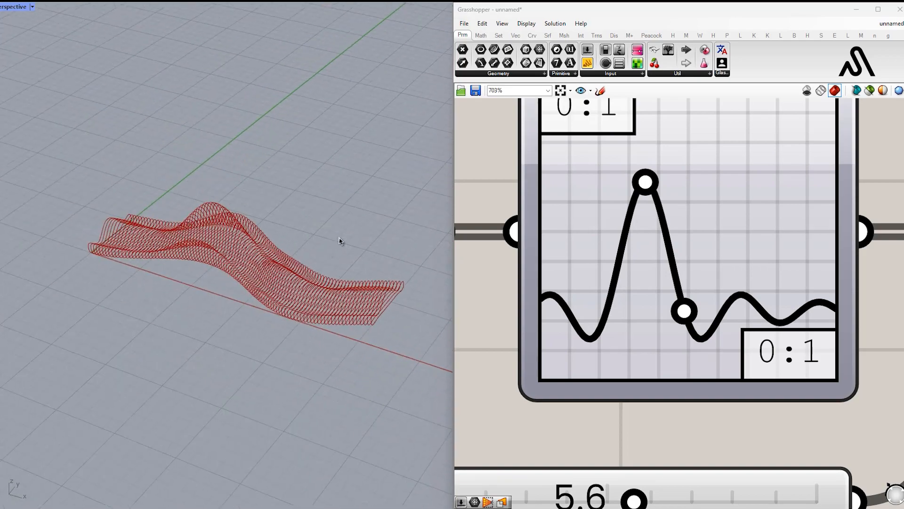
Step: Set the B slider of the lower Graph Mapper's Multiplication to 6.3
scroll(650, 243, "down", 6)
scroll(634, 260, "up", 6)
left_click_drag(619, 262, 649, 263)
right_click_drag(360, 296, 242, 263)
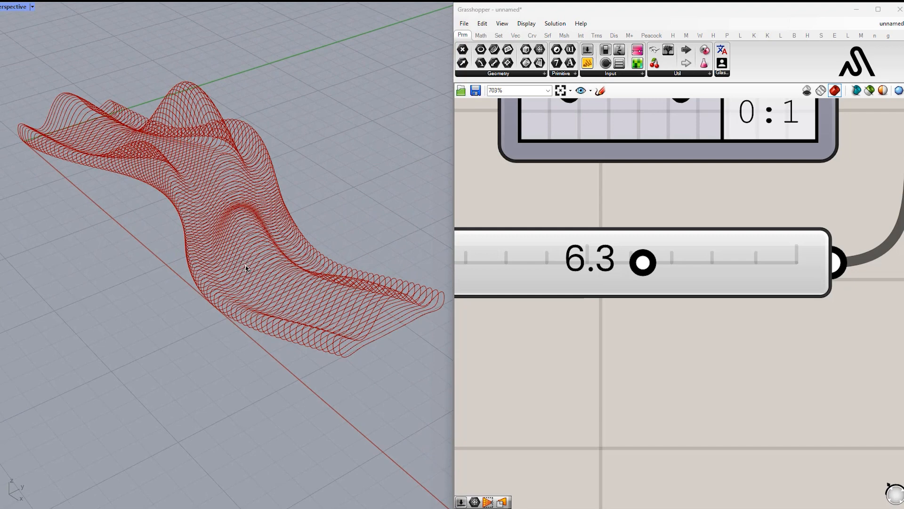
Step: Add a Boundary Surfaces component beside Interpolate, connect Interpolate's C output to its E input and align it with the wire
scroll(675, 222, "down", 10)
right_click_drag(753, 227, 574, 275)
scroll(675, 219, "up", 5)
left_click(559, 227)
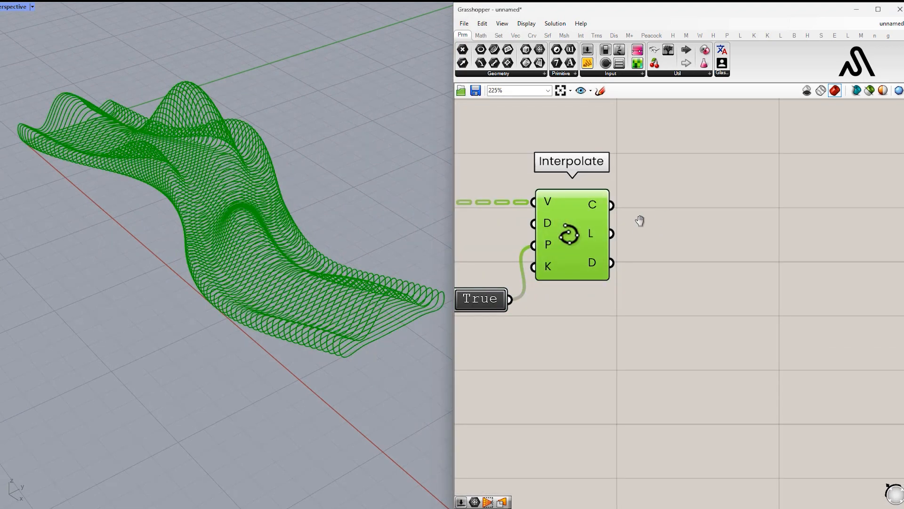
double_click(646, 224)
type("srf")
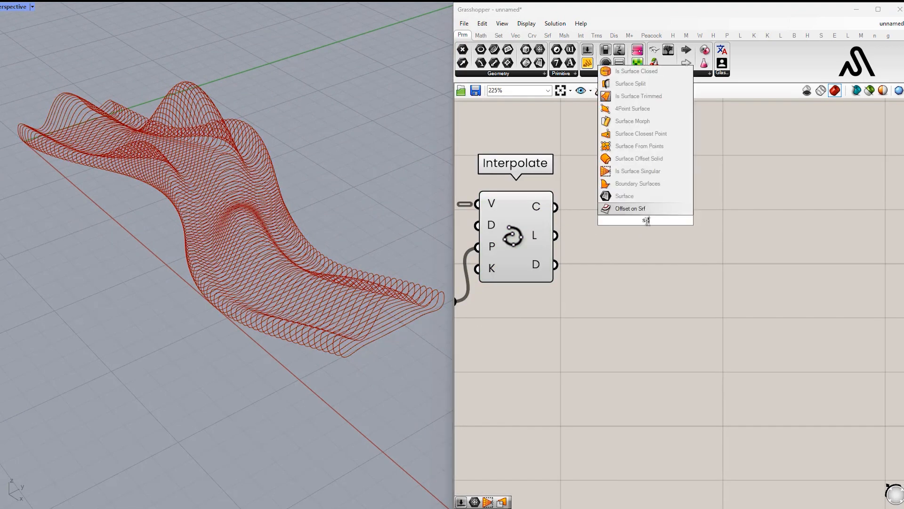
left_click(636, 183)
scroll(565, 220, "up", 3)
left_click_drag(617, 218, 623, 222)
left_click_drag(690, 230, 698, 208)
left_click(690, 234)
Step: Turn off the preview of the Interpolate component
scroll(722, 253, "down", 2)
right_click_drag(722, 253, 790, 255)
left_click(624, 236)
middle_click(623, 236)
left_click(657, 205)
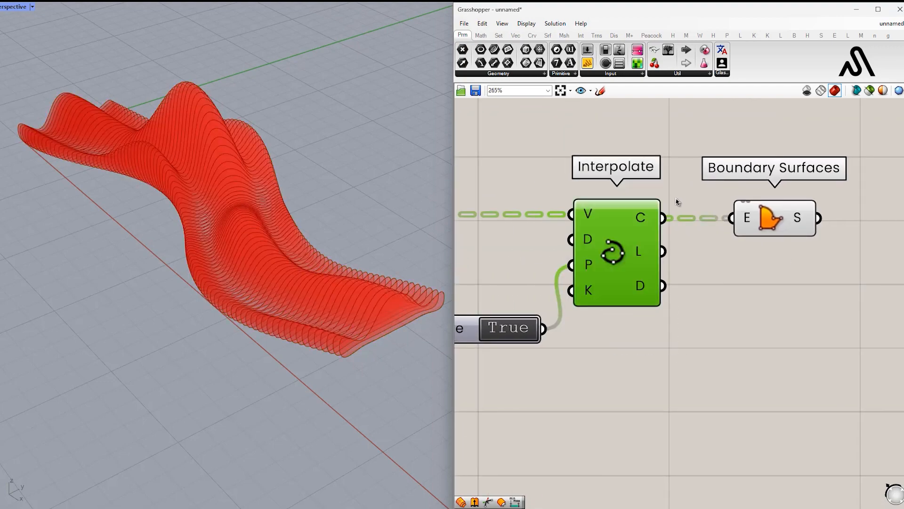
left_click(678, 200)
Step: Add an Offset Surface component after Boundary Surfaces and connect the S output to its S input
scroll(295, 277, "down", 3)
right_click_drag(295, 277, 317, 346)
scroll(318, 349, "up", 3)
right_click_drag(874, 246, 649, 246)
double_click(667, 229)
type("offset surface")
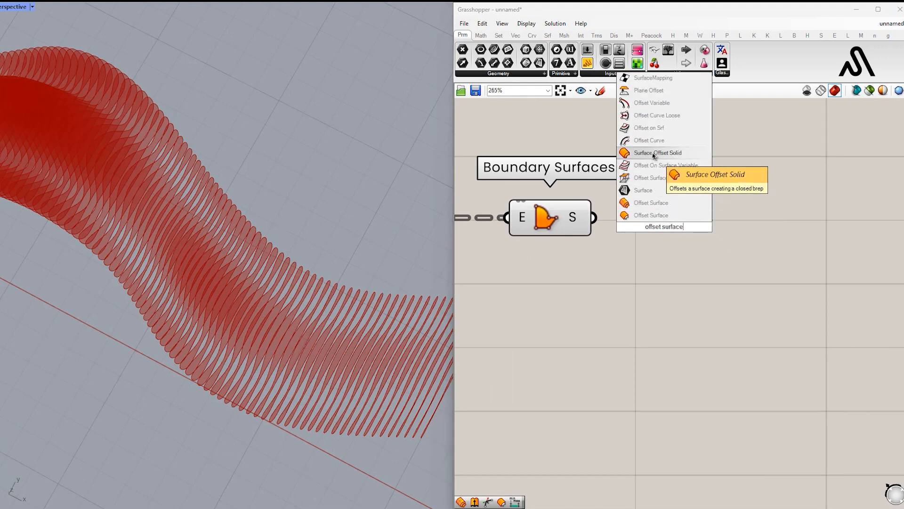
left_click(651, 202)
left_click_drag(684, 222, 738, 230)
Step: Create a 0.15 number slider, connect it to Offset Surface's D input and bring Offset Surface closer to it
double_click(610, 291)
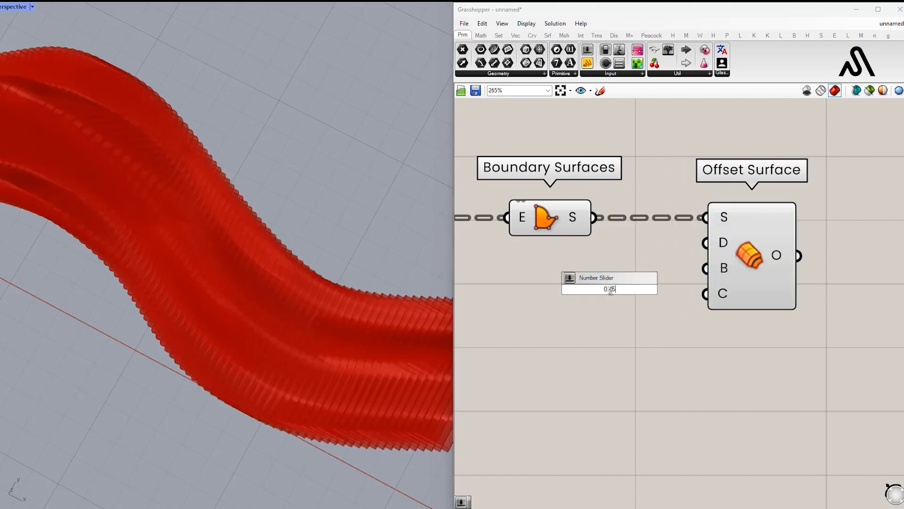
key("Return")
left_click_drag(662, 292, 559, 302)
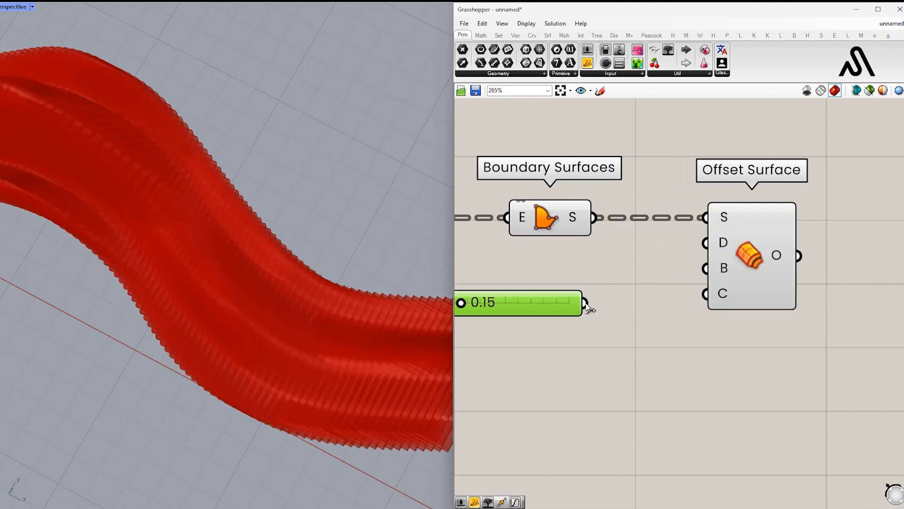
left_click_drag(702, 252, 706, 243)
left_click_drag(769, 238, 711, 260)
left_click(660, 333)
Step: Turn off the Boundary Surfaces preview and inspect the offset slats in the viewport
right_click_drag(371, 322, 345, 273)
scroll(345, 273, "up", 3)
scroll(345, 271, "up", 2)
left_click(544, 212)
middle_click(564, 212)
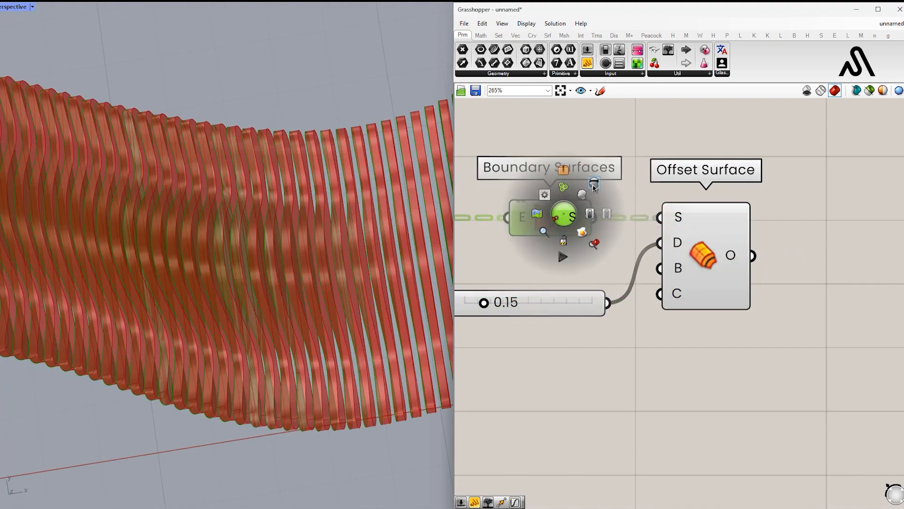
left_click(589, 185)
scroll(339, 283, "down", 7)
mouse_move(340, 286)
right_mouse_down()
mouse_move(309, 101)
mouse_move(335, 224)
mouse_move(353, 175)
mouse_move(359, 210)
mouse_move(335, 196)
mouse_move(357, 211)
right_mouse_up()
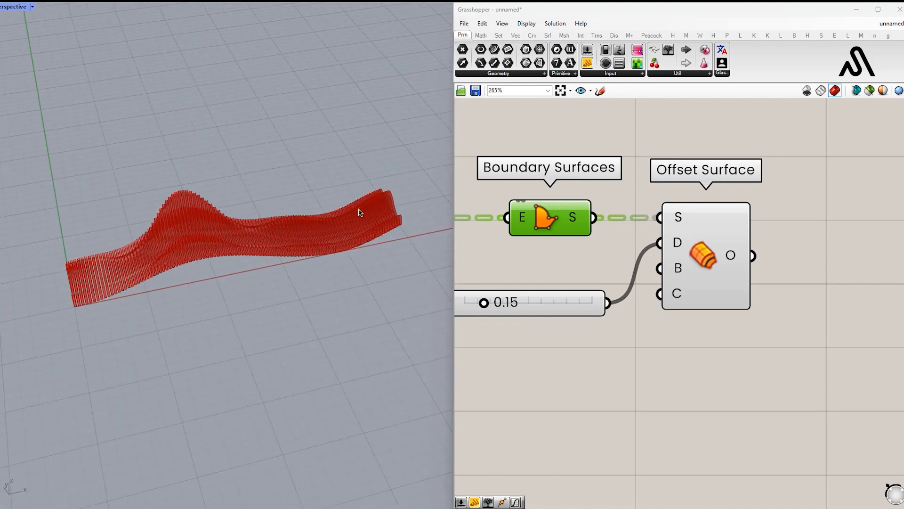
Step: Add a Custom Preview component, connect Offset Surface's O output to its G input and place it farther along the canvas
right_click_drag(744, 252, 576, 254)
scroll(622, 252, "down", 3)
double_click(691, 254)
type("custom")
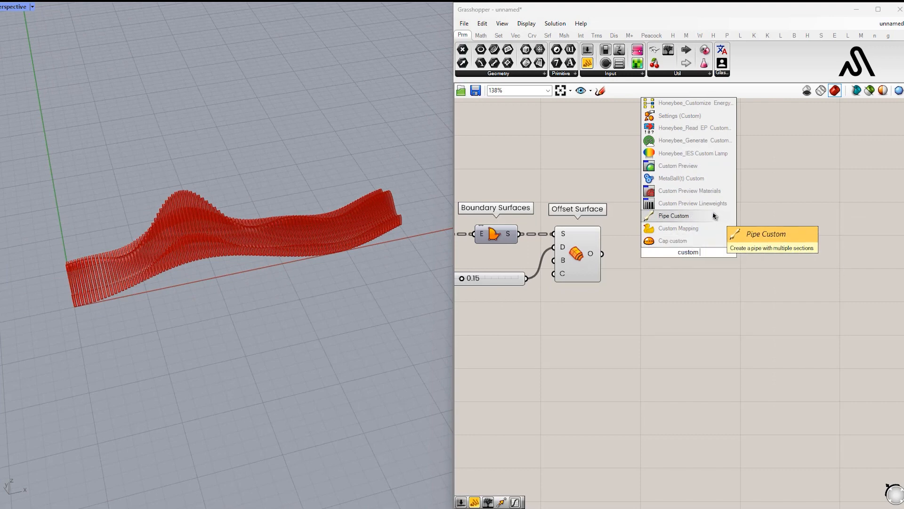
left_click(681, 166)
scroll(665, 263, "up", 3)
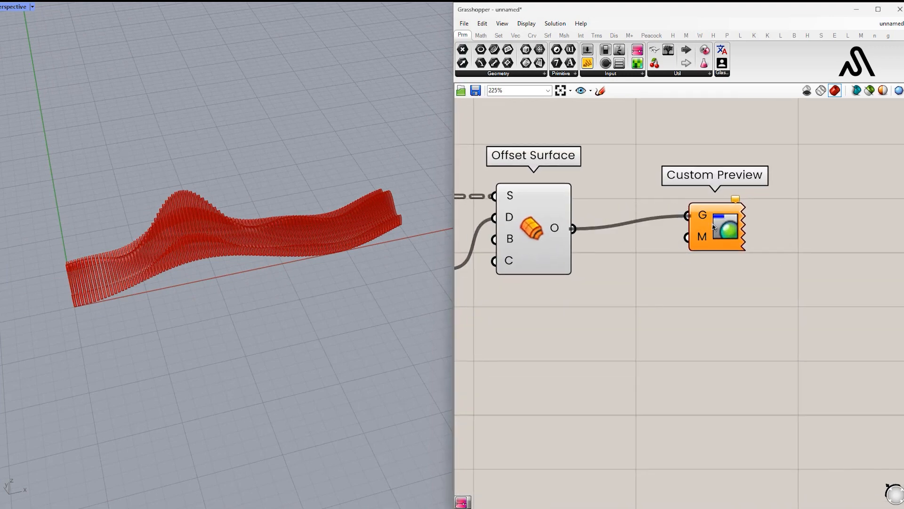
left_click_drag(714, 227, 831, 239)
Step: Add a Gradient component below the geometry wire and connect its output to Custom Preview's M input
left_click(751, 160)
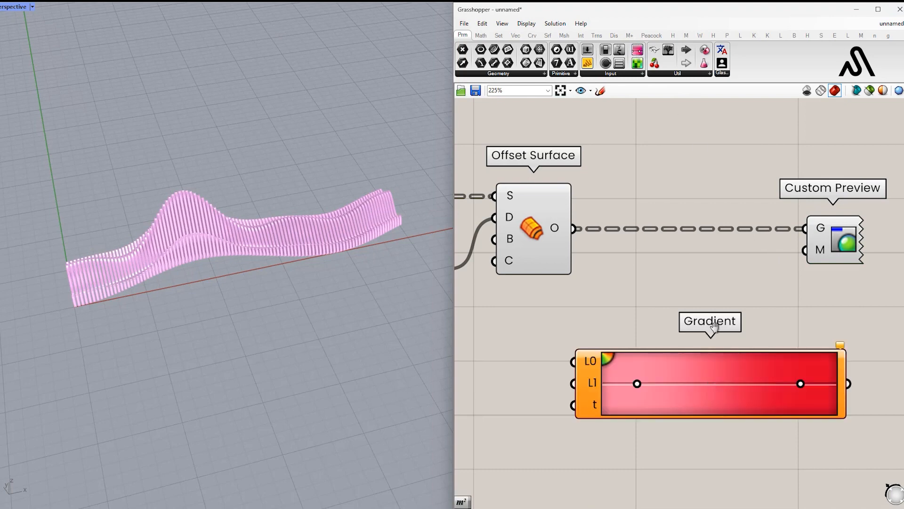
scroll(605, 218, "down", 3)
left_click(842, 227)
left_click_drag(731, 304, 813, 285)
left_click_drag(849, 231, 856, 232)
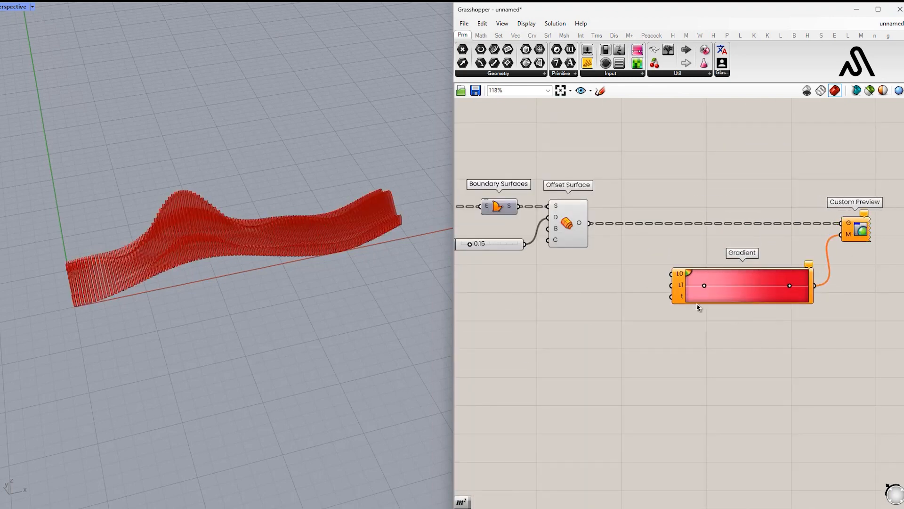
Step: Space out the Distance slider and Offset Surface, then add an Area component fed by Boundary Surfaces' S output
scroll(682, 285, "up", 4)
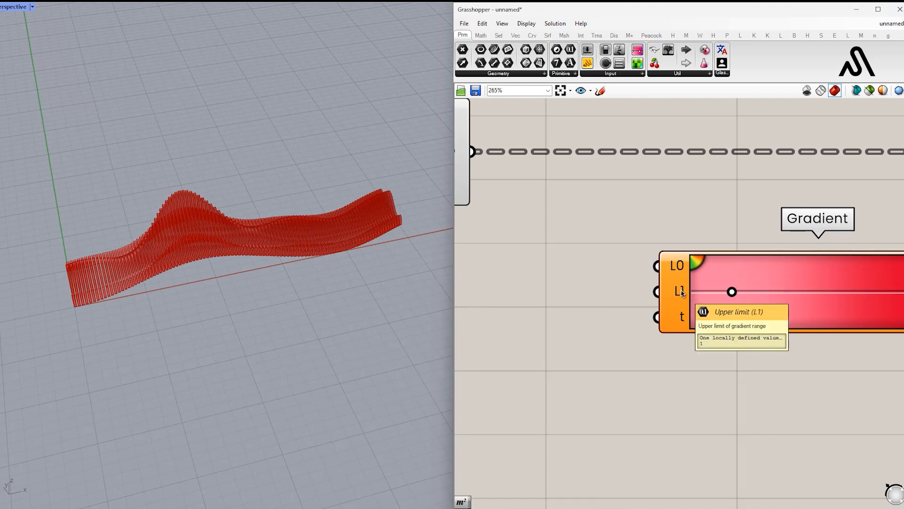
scroll(682, 316, "down", 2)
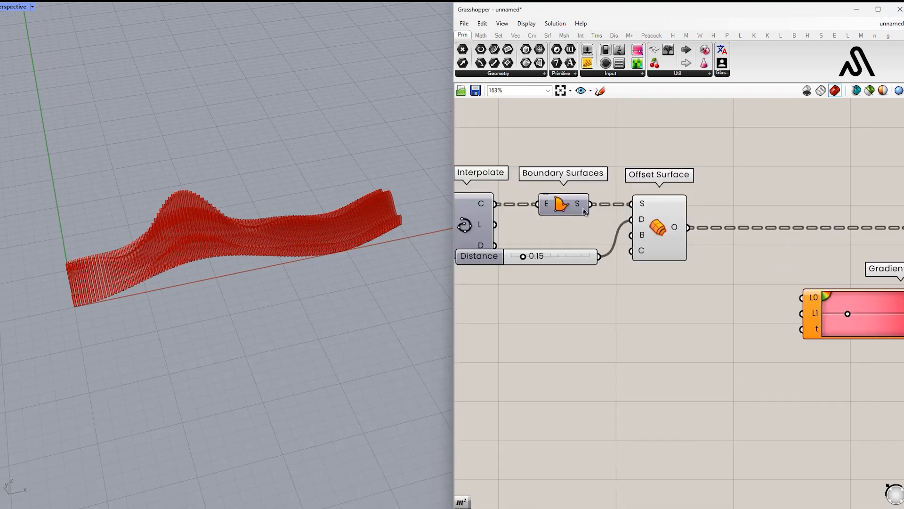
left_click_drag(561, 257, 555, 284)
left_click_drag(659, 245, 696, 245)
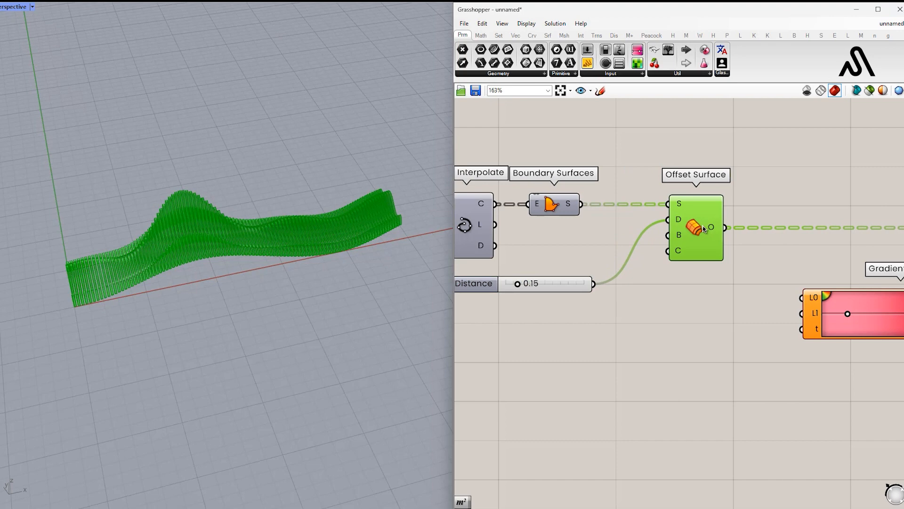
double_click(657, 320)
type("area")
key("Return")
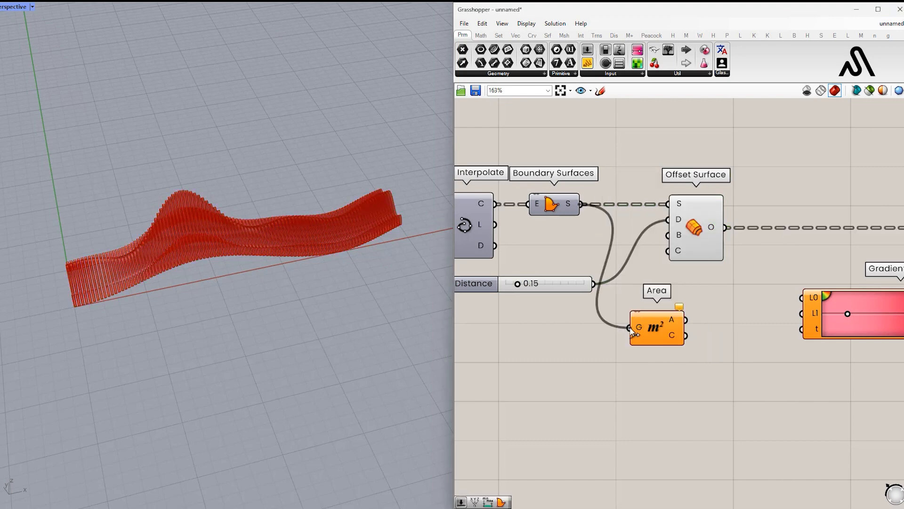
left_click_drag(668, 326, 690, 324)
Step: Add a Bounds component after Area, connect Area's C output to its N input and flatten that input
scroll(716, 326, "down", 3)
right_click_drag(748, 330, 592, 313)
left_click_drag(593, 312, 668, 314, "alt")
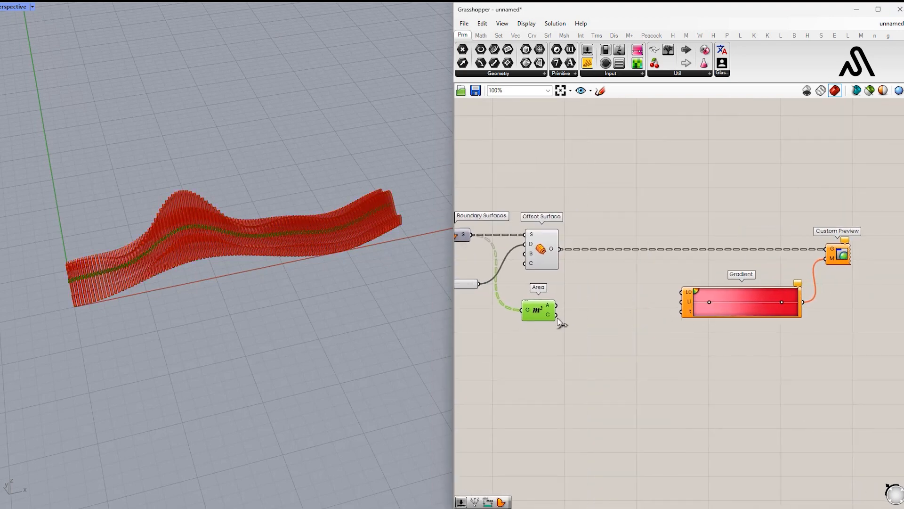
scroll(541, 310, "up", 2)
double_click(611, 310)
type("bou")
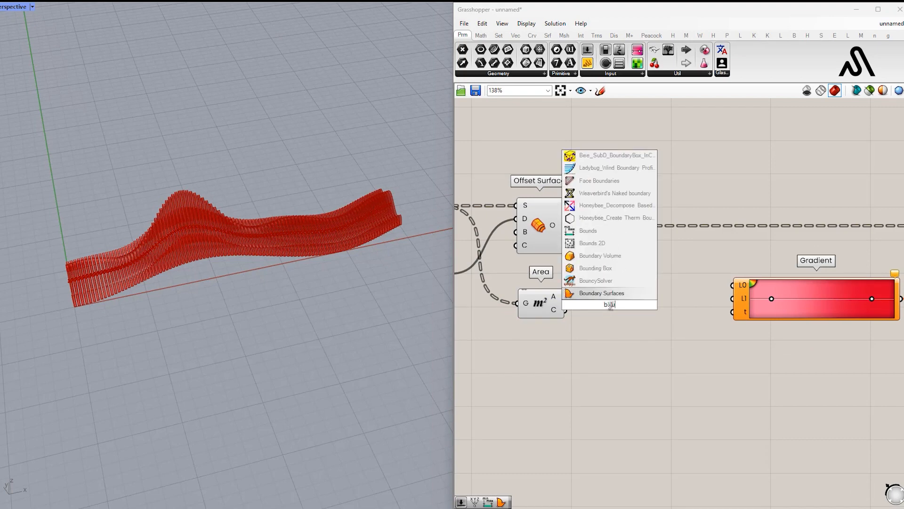
type("nds")
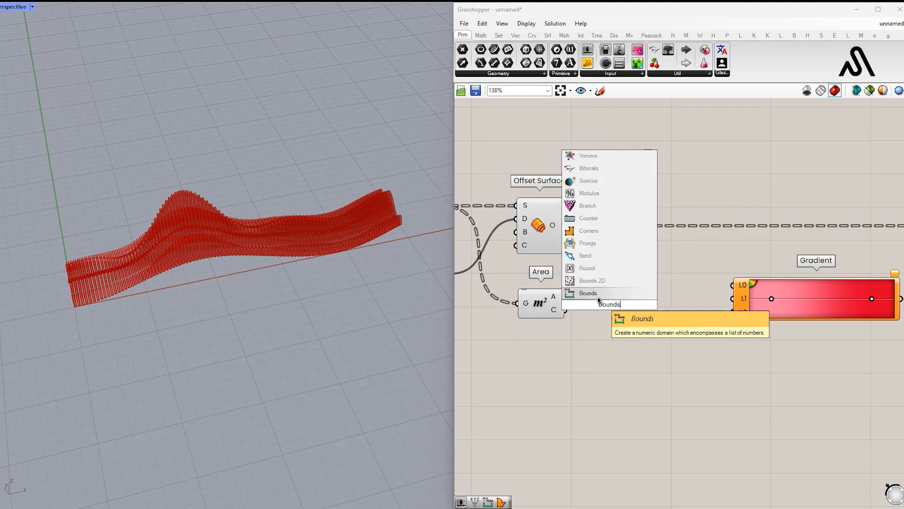
key("Return")
scroll(594, 300, "up", 3)
left_click_drag(579, 304, 582, 296)
left_click_drag(623, 295, 638, 316)
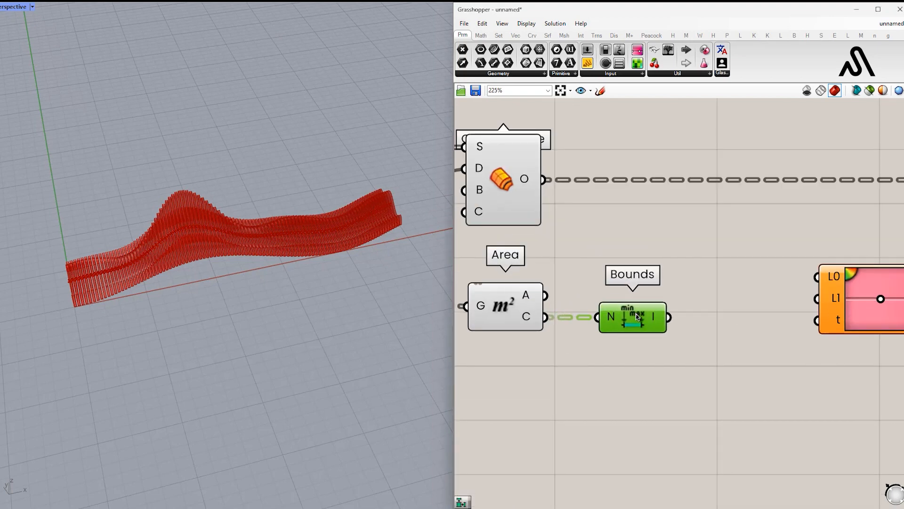
right_click(612, 321)
left_click(638, 380)
Step: Add a Deconstruct Domain component, connect Bounds' I output to its input and place it close to Bounds
right_click_drag(745, 327, 648, 313)
double_click(664, 302)
type("deconstruct domai")
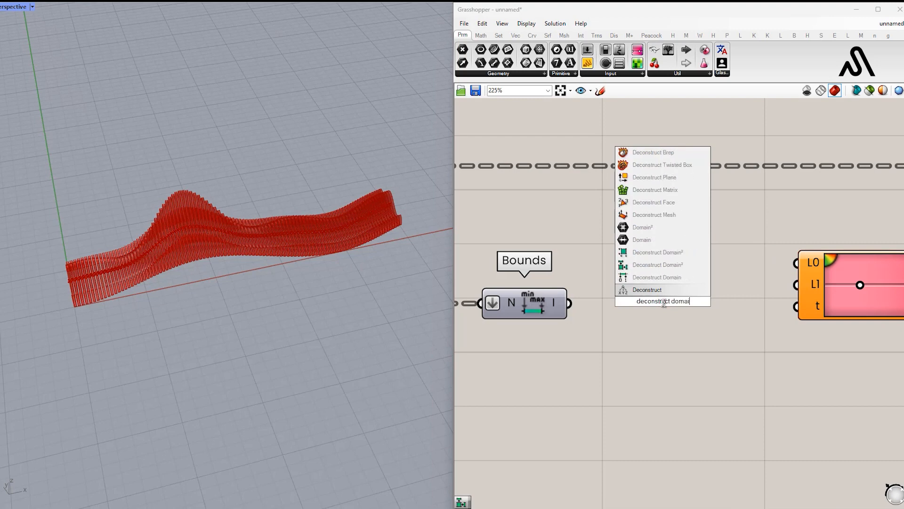
left_click(657, 277)
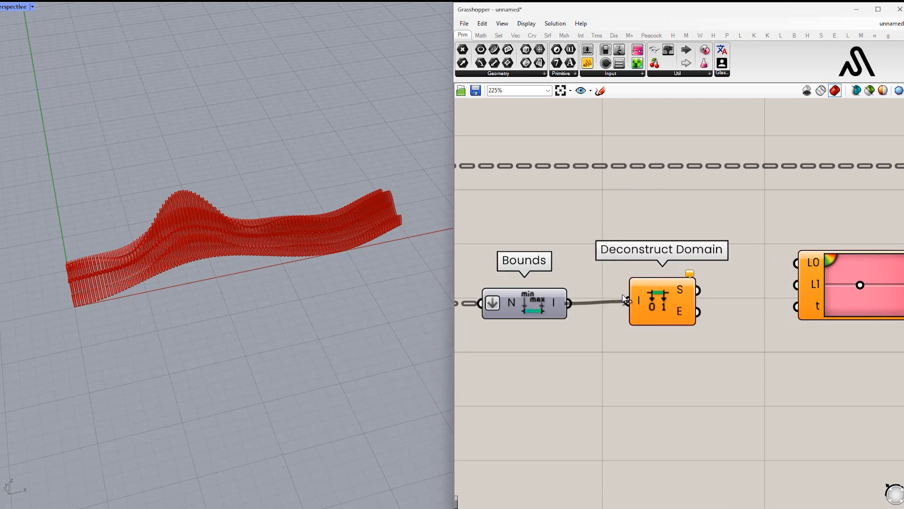
left_click_drag(625, 300, 626, 300)
left_click_drag(674, 301, 641, 304)
Step: Connect Deconstruct Domain's S and E outputs to the Gradient's L0 and L1 inputs and move the Gradient closer
scroll(673, 301, "down", 2)
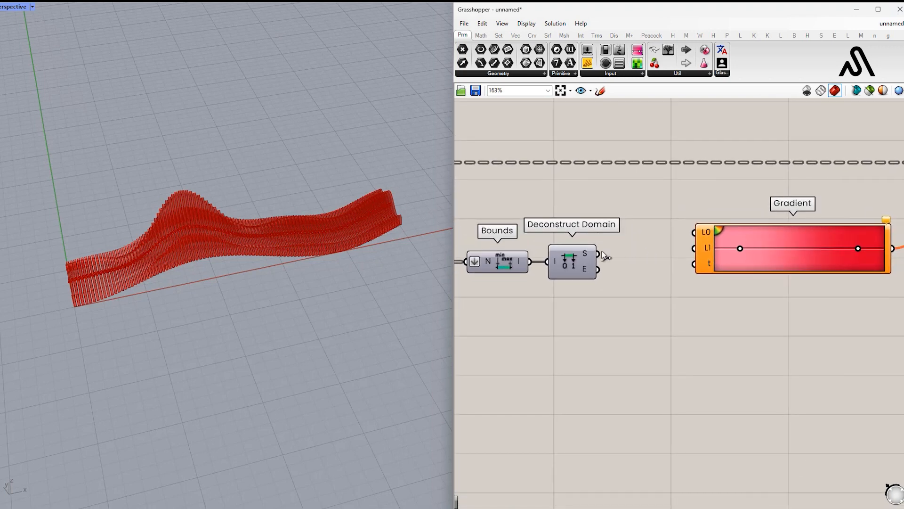
left_click_drag(669, 228, 694, 232)
left_click_drag(752, 240, 669, 264)
Step: Connect Area's C output to the Gradient's t input and tidy the positions of Area and Bounds
right_click_drag(623, 287, 774, 275)
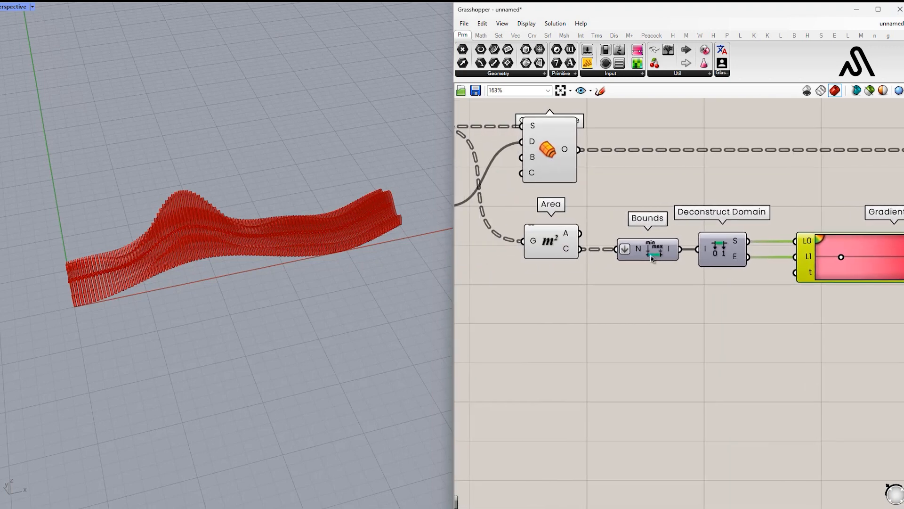
left_click_drag(556, 246, 557, 278)
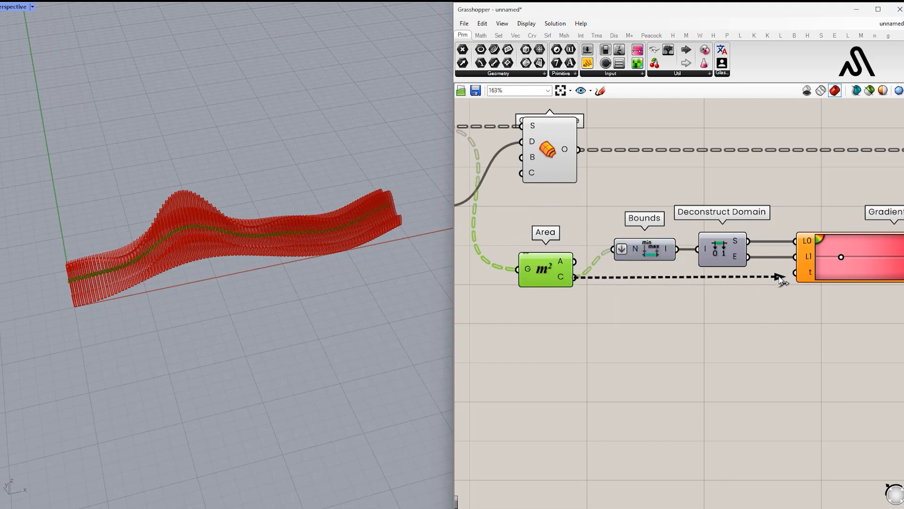
left_click_drag(794, 277, 795, 273)
left_click_drag(543, 272, 552, 267)
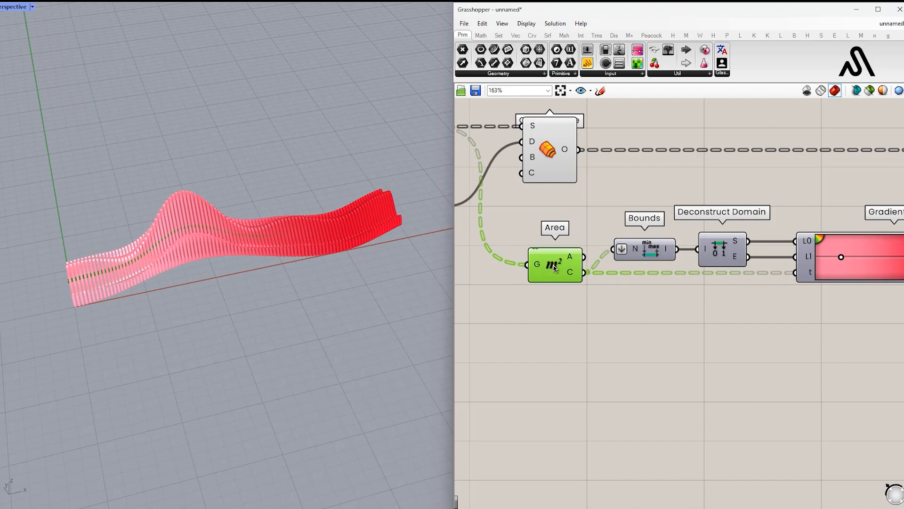
left_click_drag(633, 256, 626, 257)
Step: Move Custom Preview closer to the Gradient and turn off the preview of the components from Interpolate through Deconstruct Domain
right_click_drag(886, 253, 586, 270)
left_click_drag(806, 178, 786, 178)
left_click(673, 208)
scroll(672, 208, "down", 5)
right_click_drag(673, 208, 802, 207)
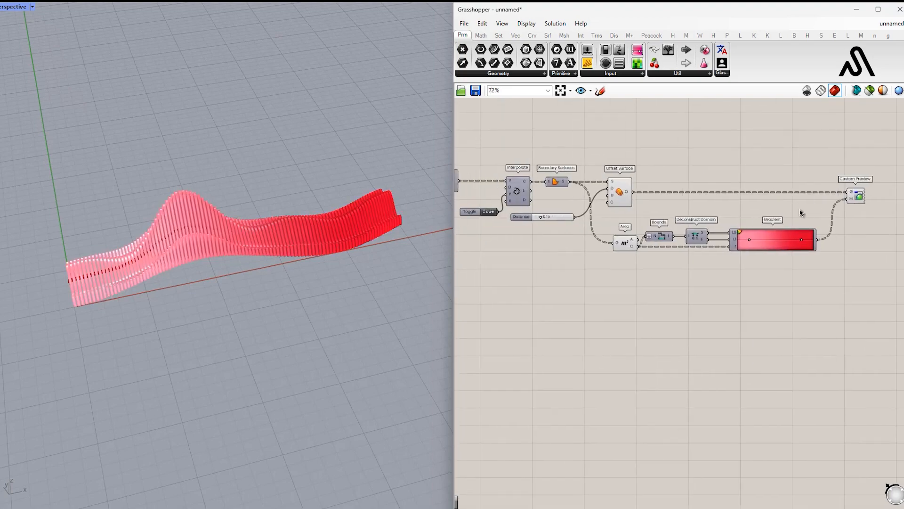
left_click_drag(717, 262, 519, 174)
middle_click(625, 187)
left_click(651, 157)
left_click(698, 148)
Step: Switch the Perspective viewport to the Rendered display mode
scroll(652, 234, "up", 5)
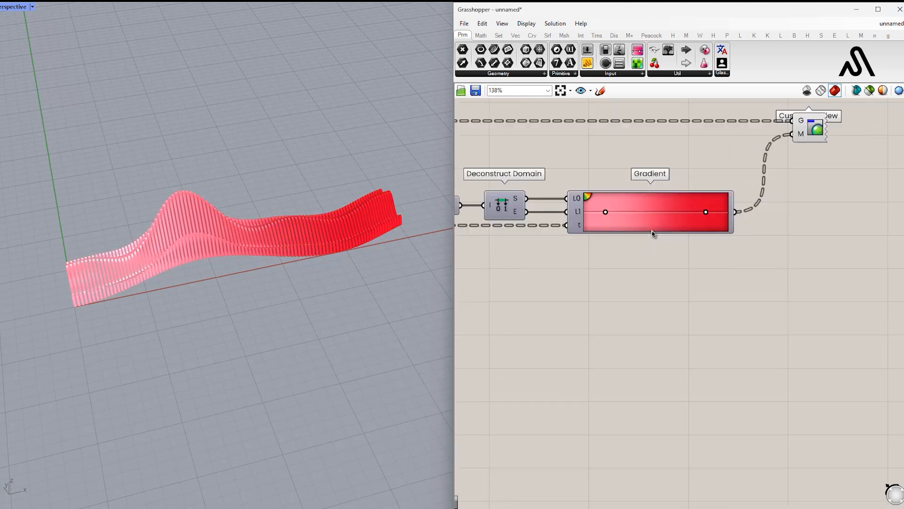
left_click(32, 7)
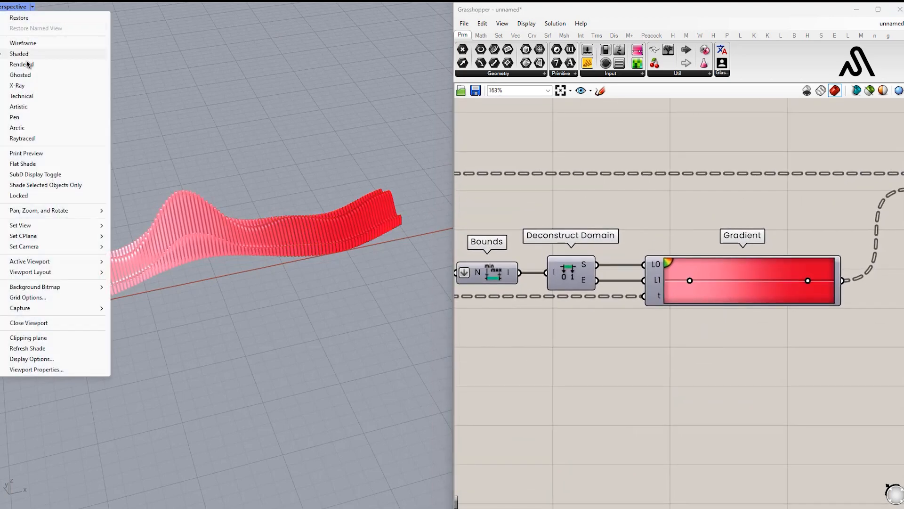
left_click(28, 67)
Step: Shift the Gradient's pink grip toward the red one and add a green grip at the start of the gradient
scroll(564, 272, "up", 4)
left_click_drag(567, 253, 596, 257)
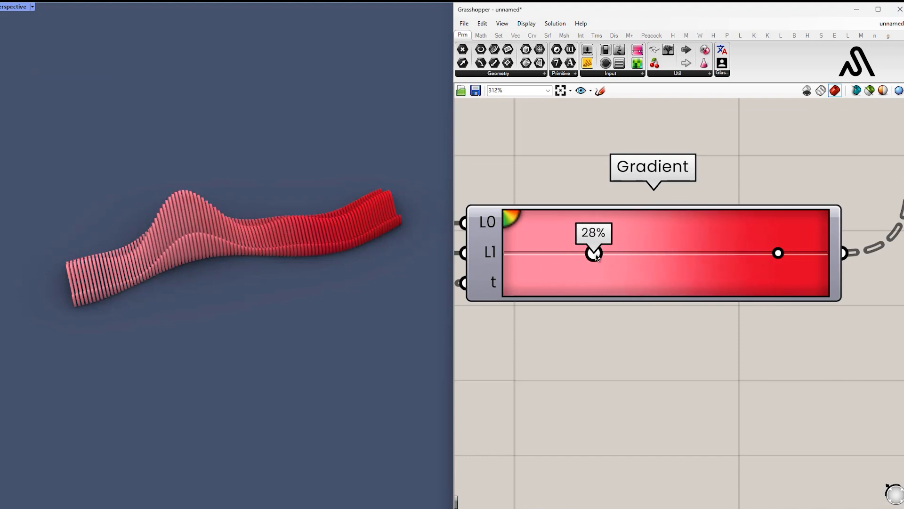
left_click(511, 218)
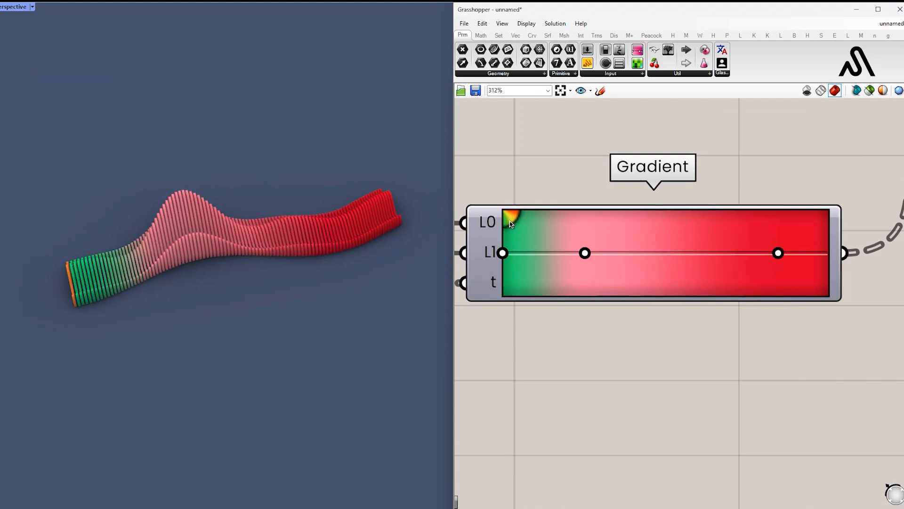
Step: Add an orange grip between the Gradient's green and pink grips at about 38% and shift the other grips further along the gradient
left_click_drag(504, 255, 693, 253)
left_click_drag(546, 256, 640, 256)
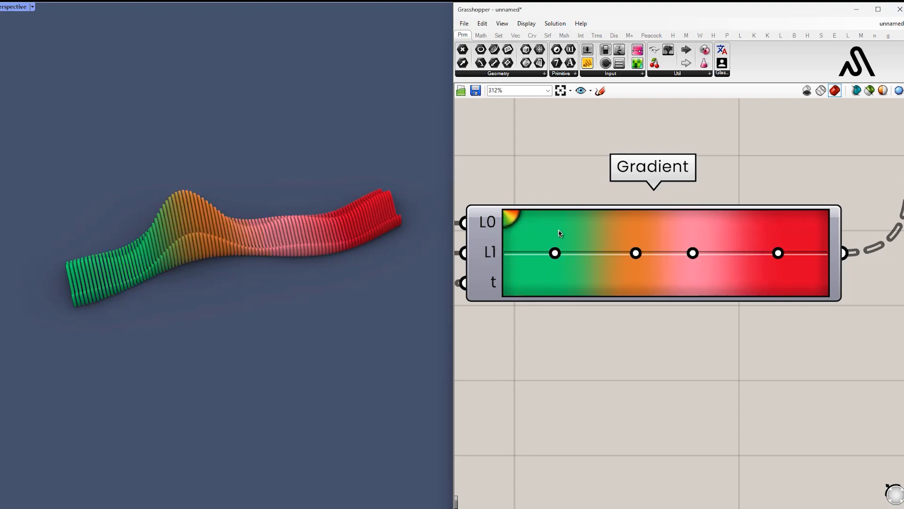
left_click_drag(692, 255, 706, 254)
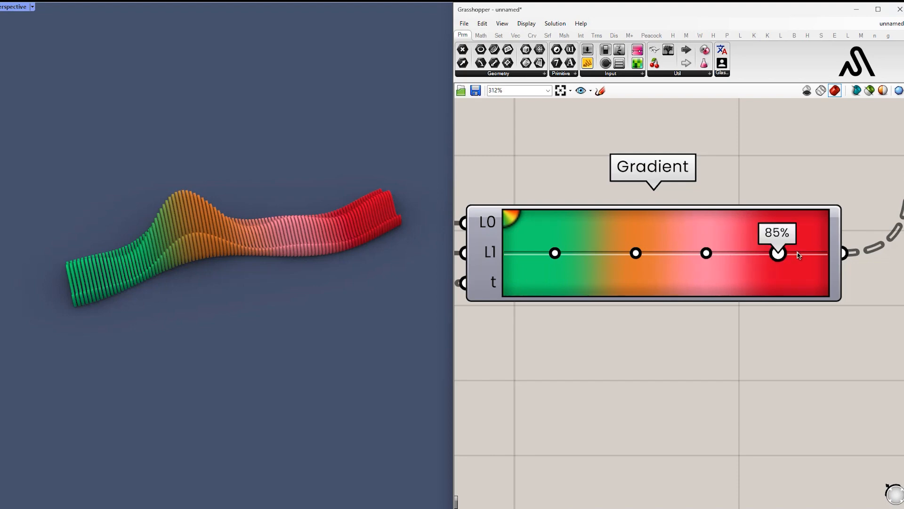
left_click_drag(799, 255, 818, 254)
left_click_drag(744, 255, 743, 253)
mouse_move(635, 254)
left_mouse_down()
mouse_move(681, 255)
mouse_move(613, 254)
mouse_move(686, 256)
mouse_move(628, 257)
left_mouse_up()
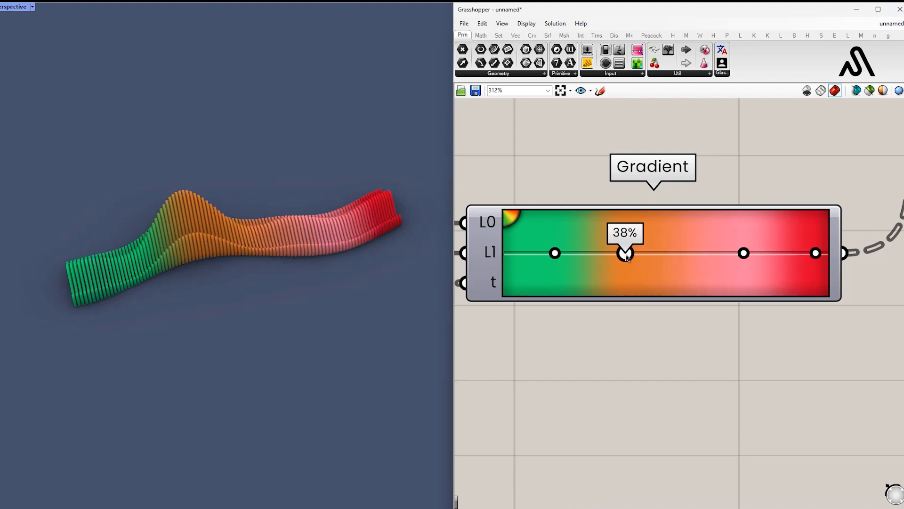
Step: Apply the Gradient preset that runs from red through orange and yellow to blue
scroll(675, 242, "down", 3)
right_click(674, 242)
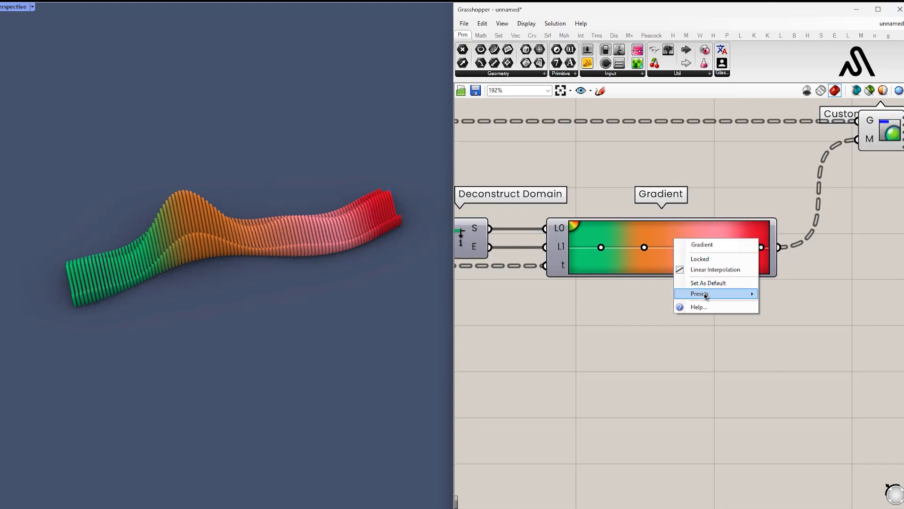
mouse_move(705, 296)
left_click(793, 352)
scroll(658, 260, "up", 2)
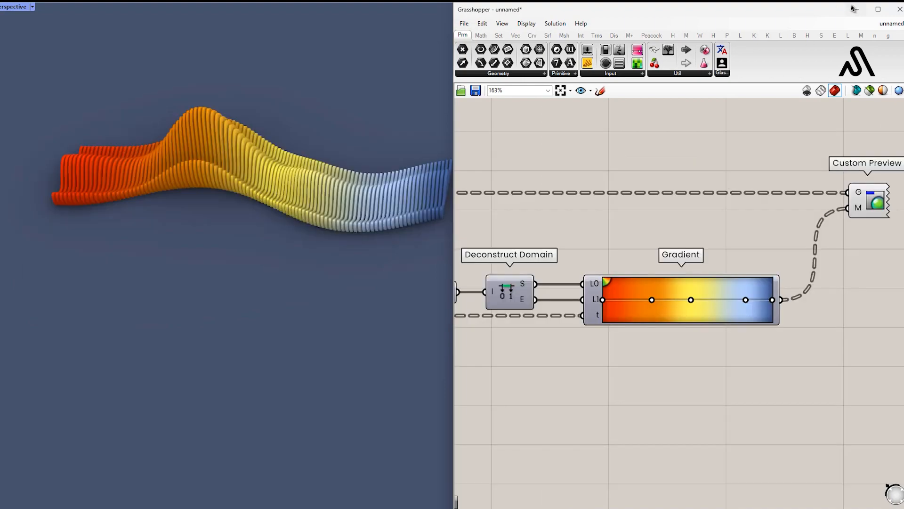
Step: Minimize the Grasshopper window and examine the coloured slatted form up close and from several angles in the Perspective viewport
left_click(855, 11)
right_click_drag(282, 228, 477, 229, "shift")
right_click_drag(512, 262, 399, 207)
scroll(351, 224, "up", 6)
scroll(399, 205, "up", 7)
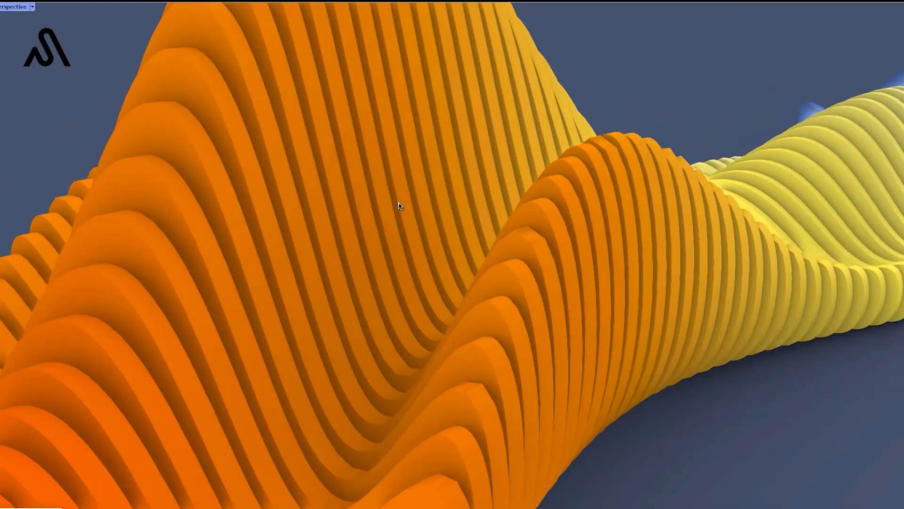
scroll(399, 206, "down", 8)
scroll(394, 229, "up", 7)
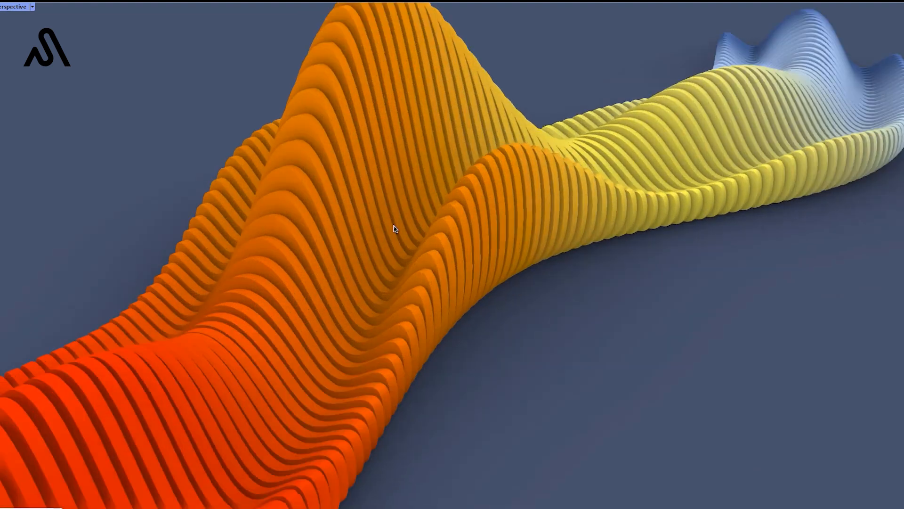
right_click_drag(416, 214, 642, 288)
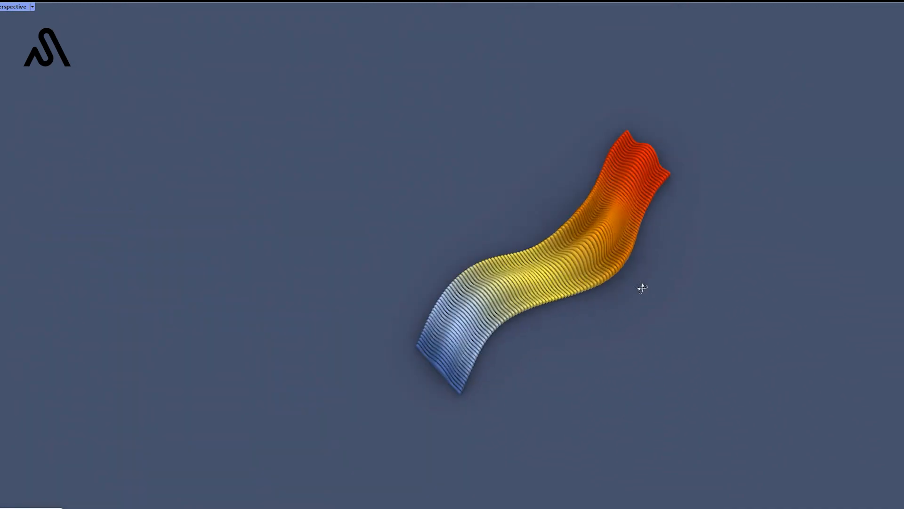
right_click_drag(569, 212, 461, 261)
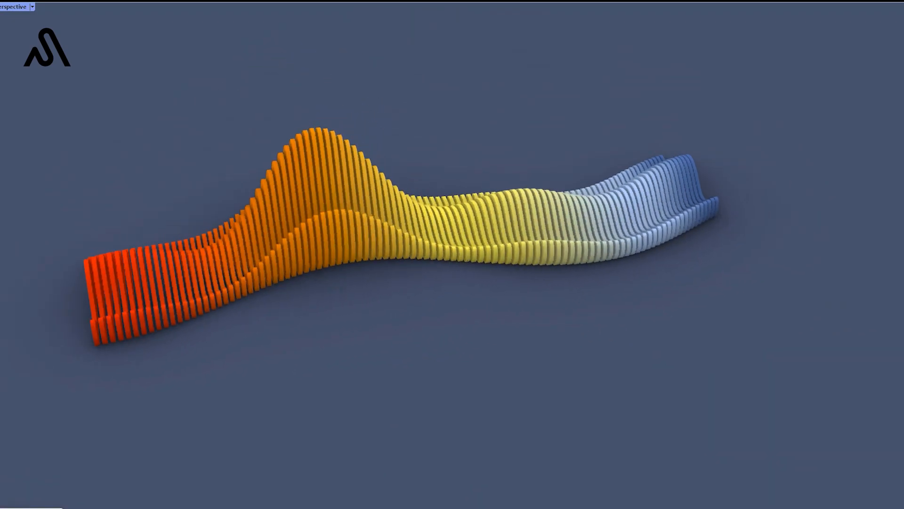